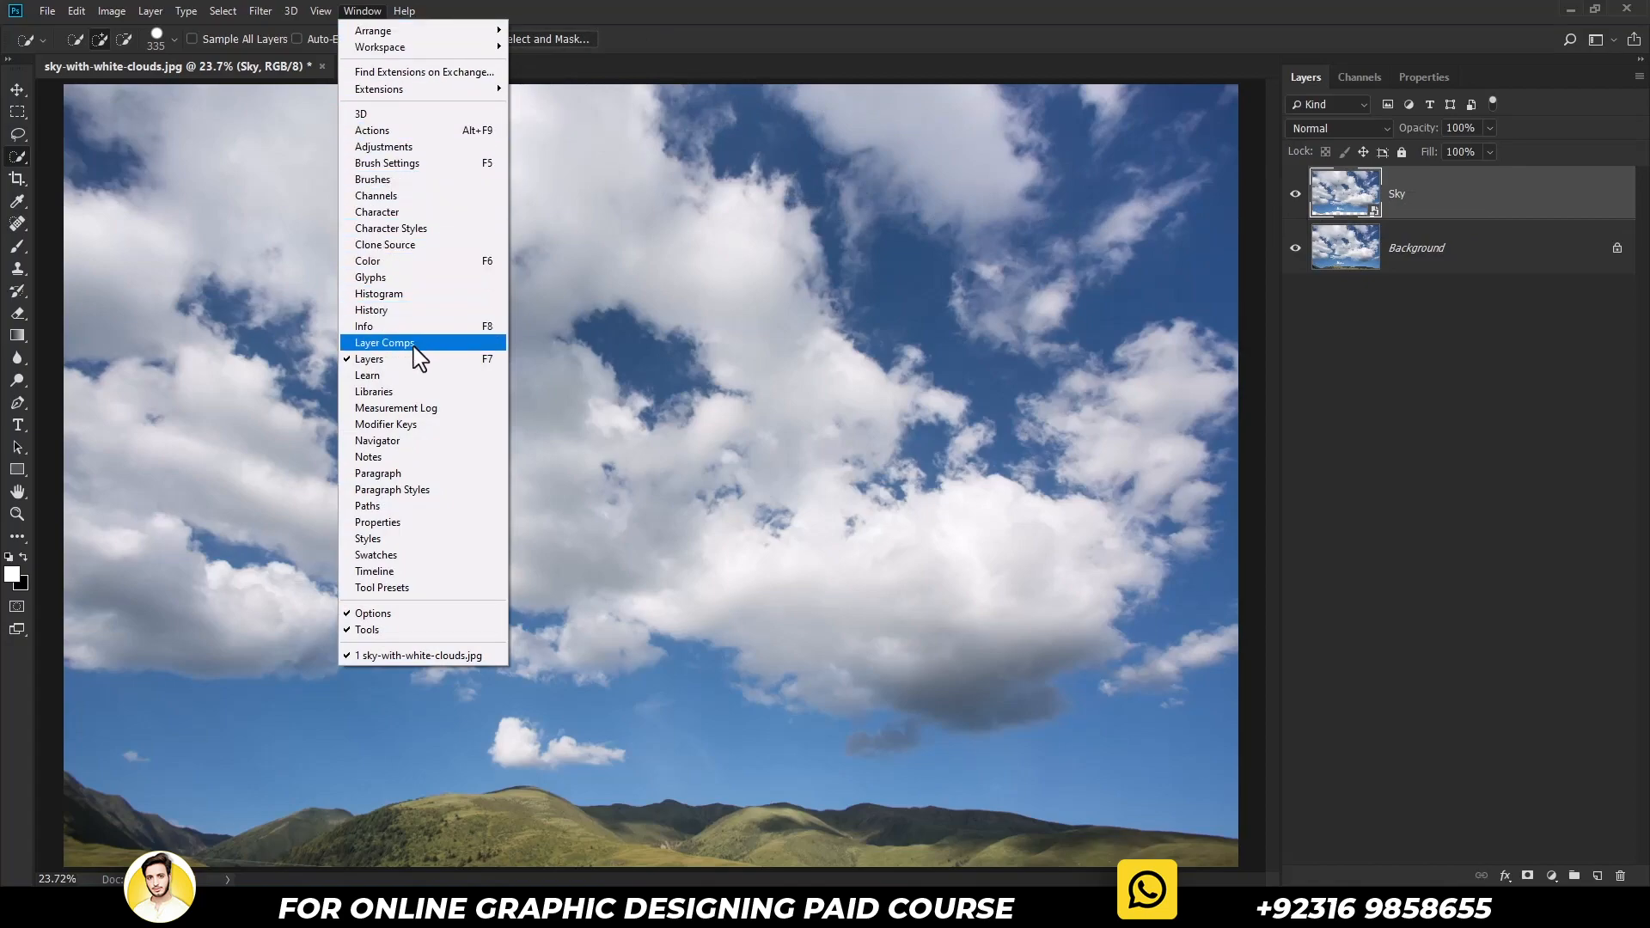
Show the Timeline and shorten the Sky clip to about half its original length.
click(443, 570)
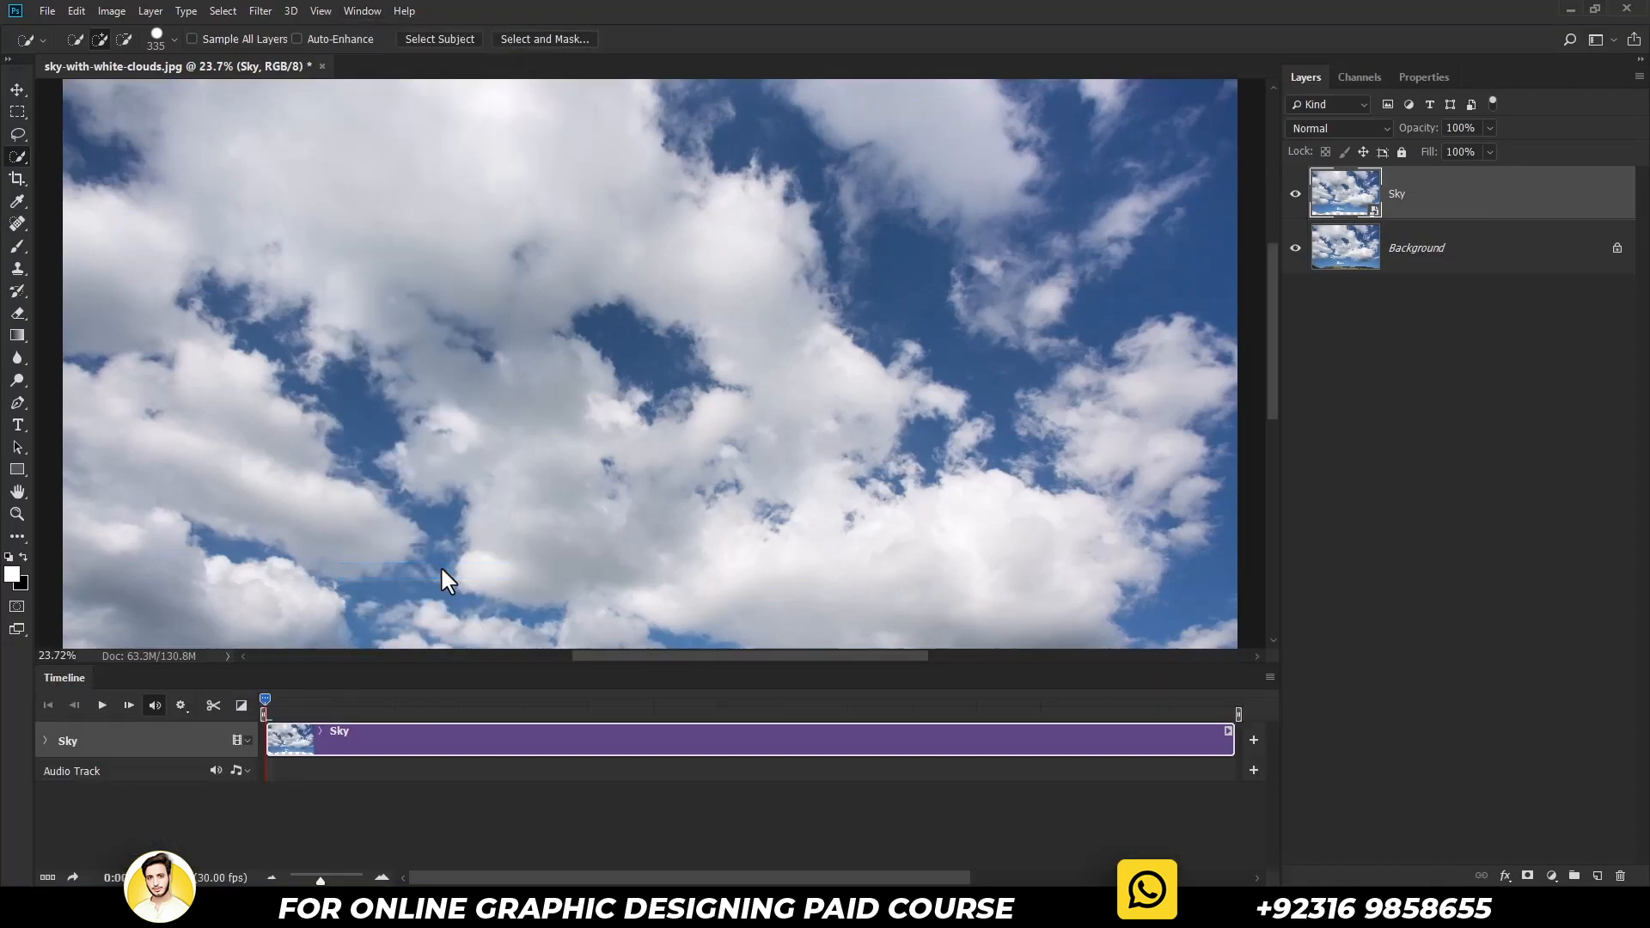
key(ctrl+0)
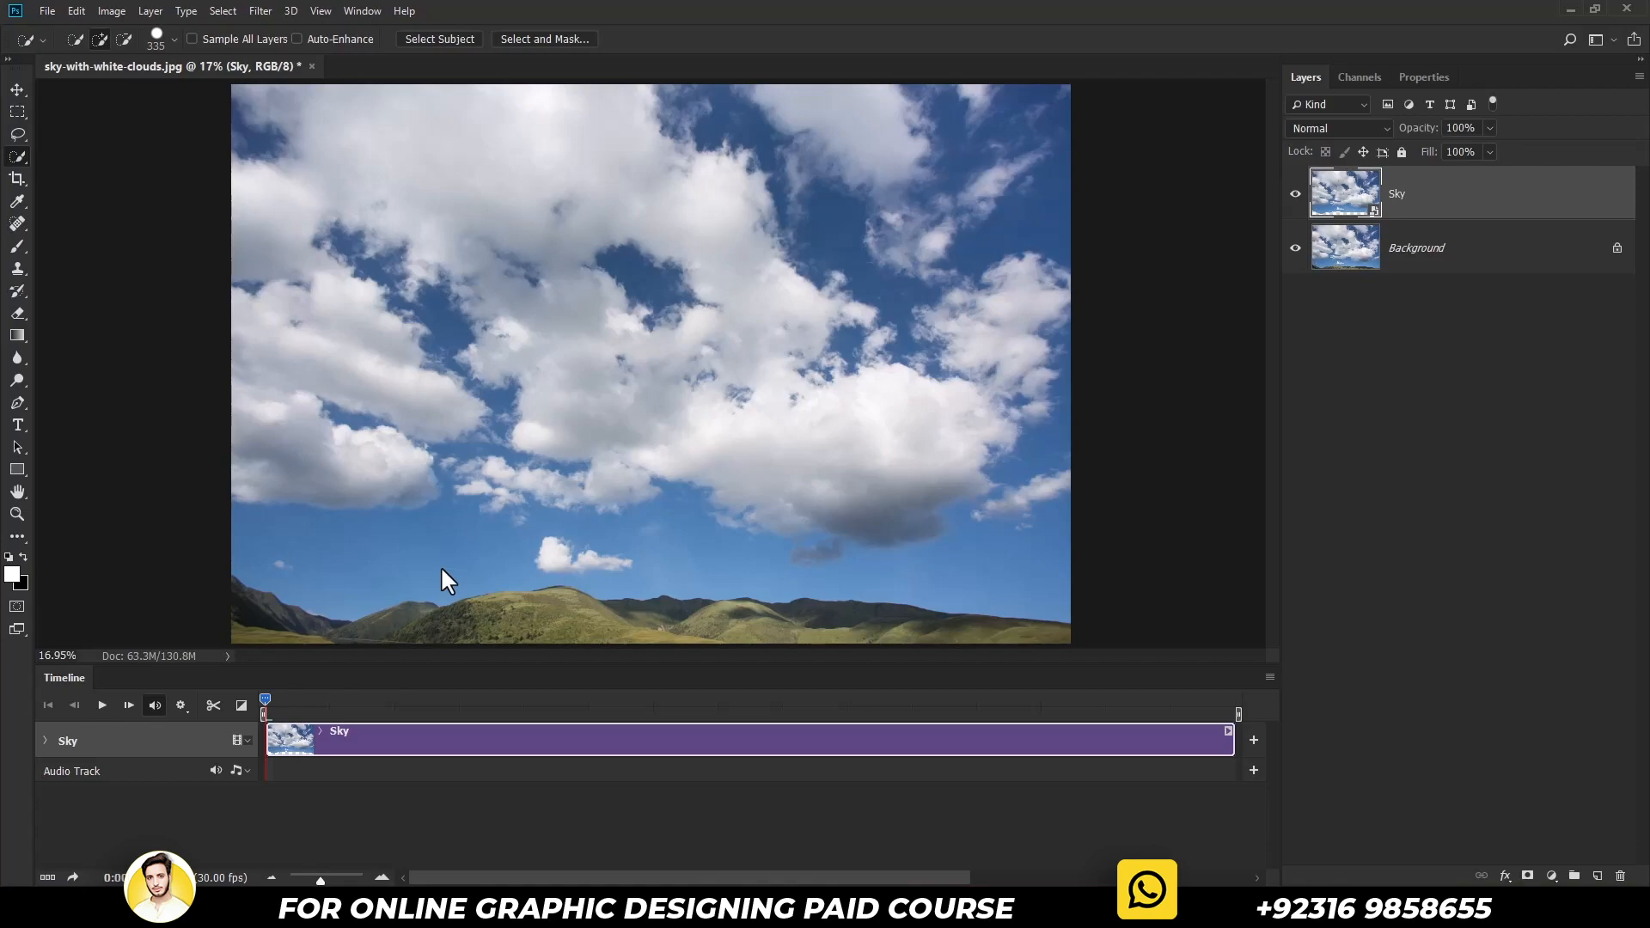
click(17, 90)
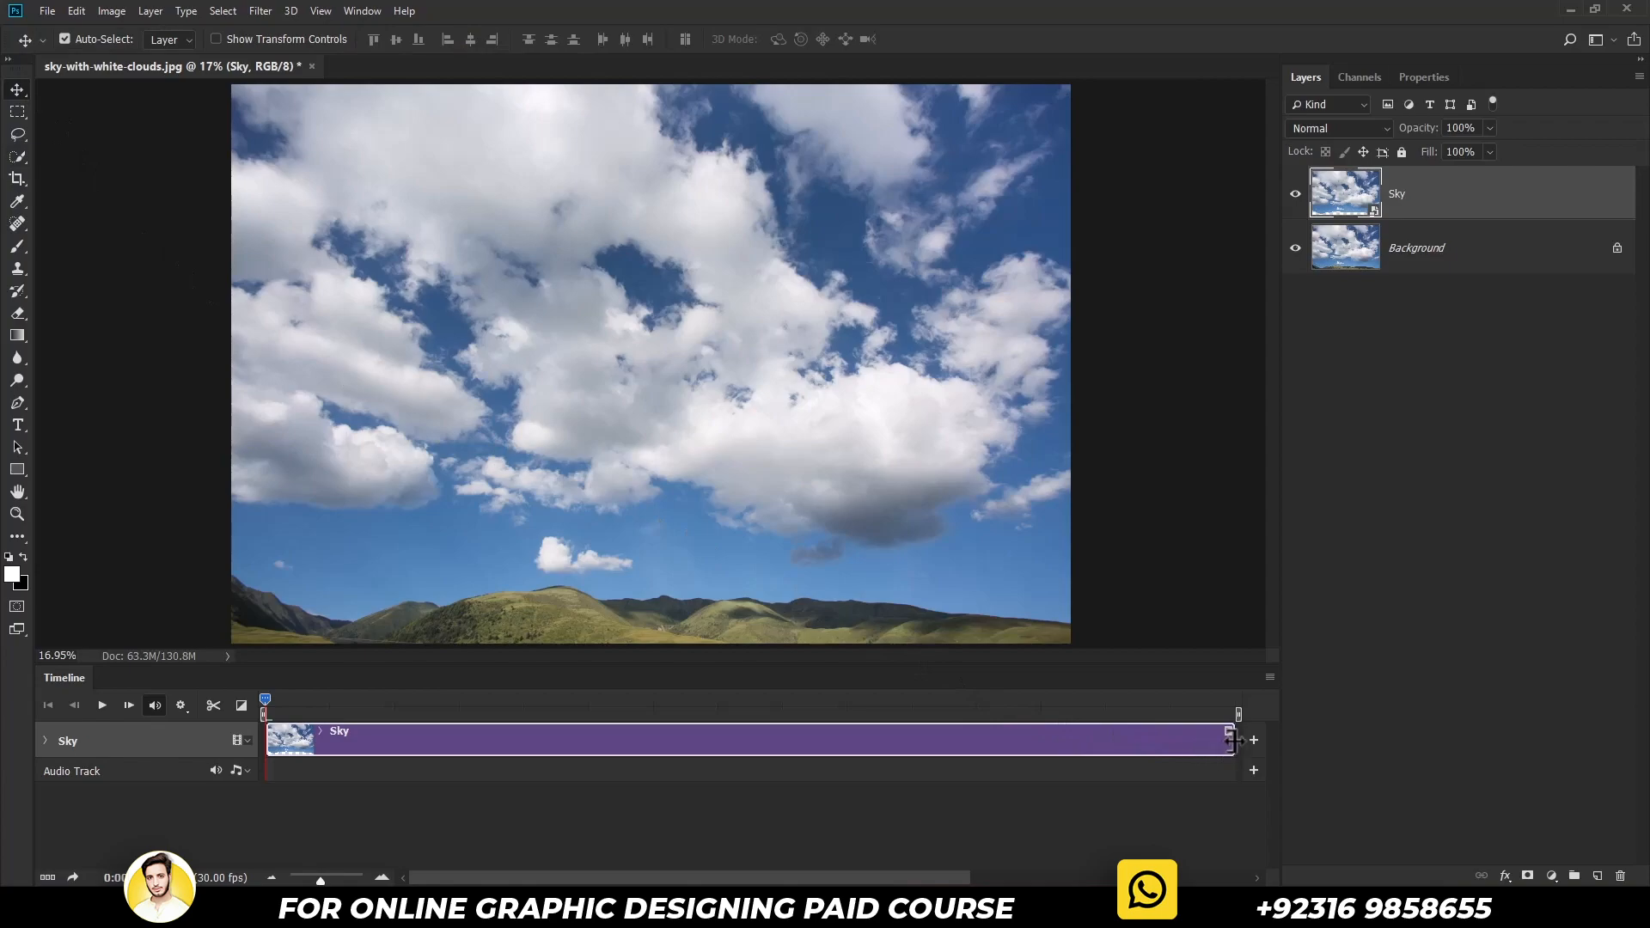
mouse_move(1232, 740)
mouse_down()
mouse_move(711, 737)
mouse_move(764, 734)
mouse_up()
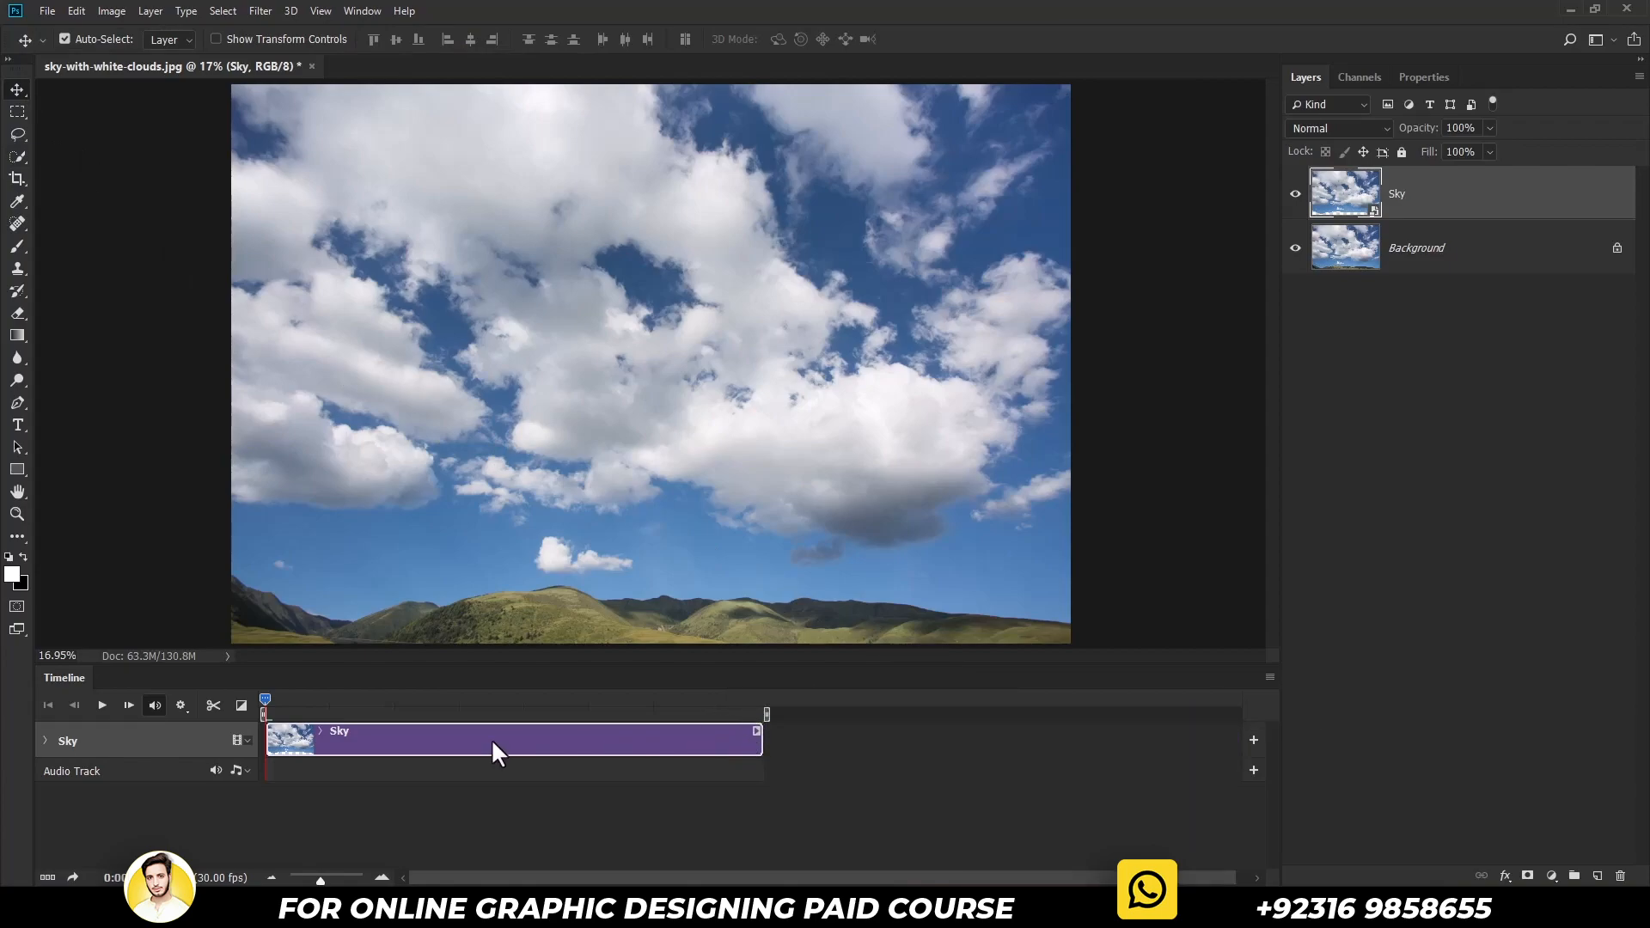
Enable Transform keyframes at the Sky clip's first frame and skew the layer's right corners outward to about 130% width.
click(44, 740)
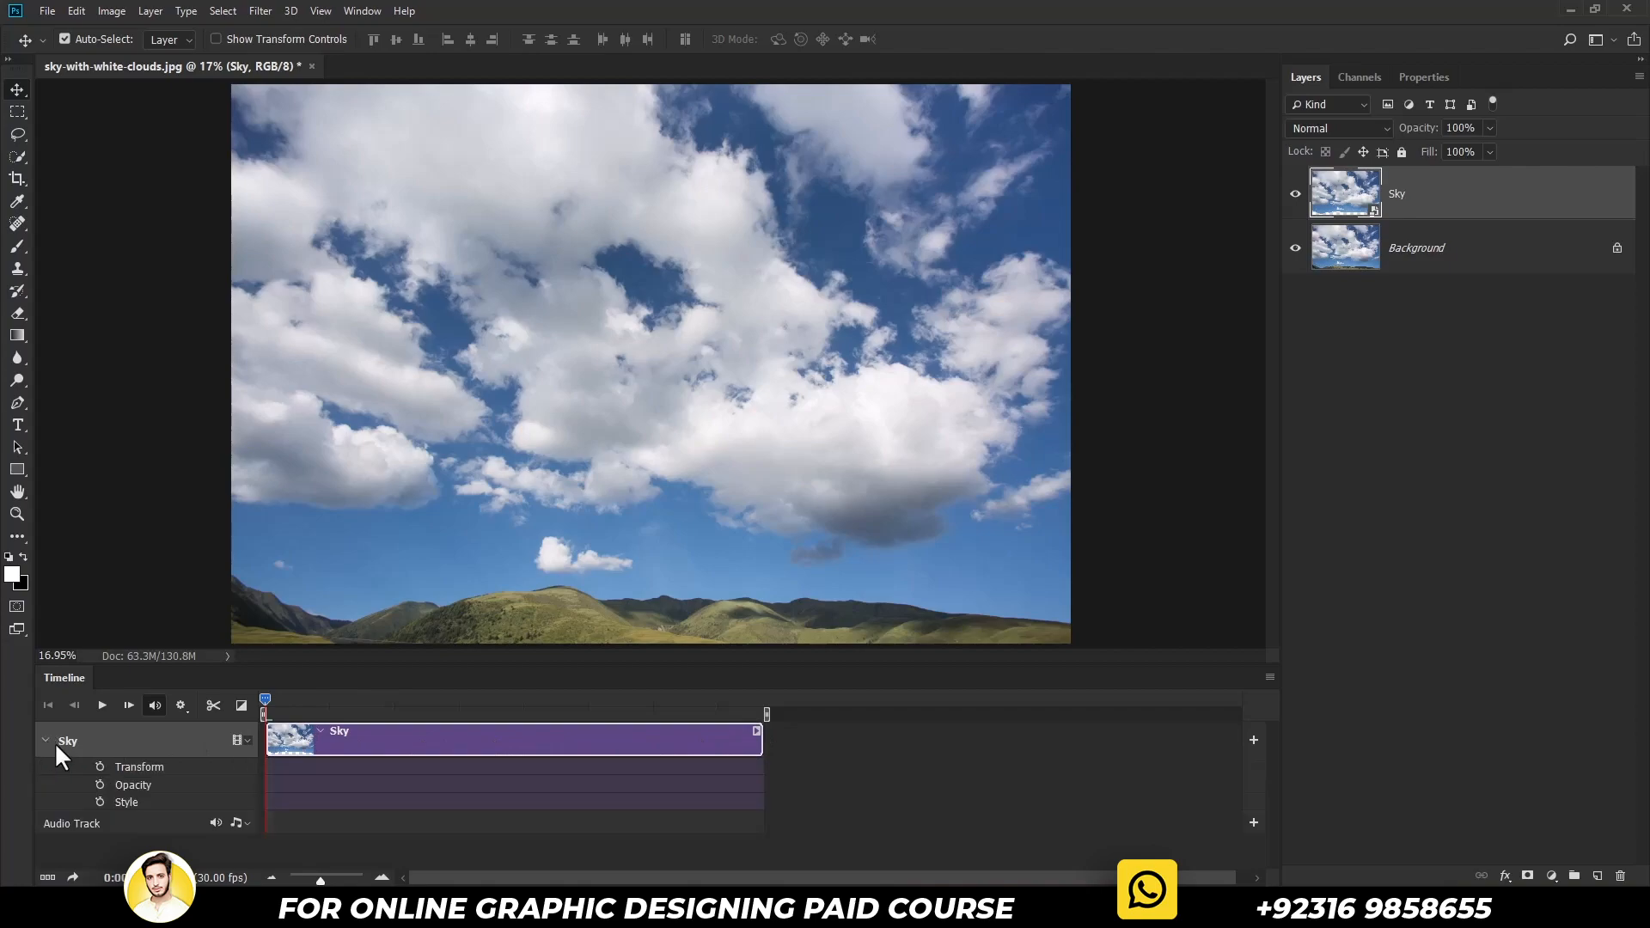
click(100, 765)
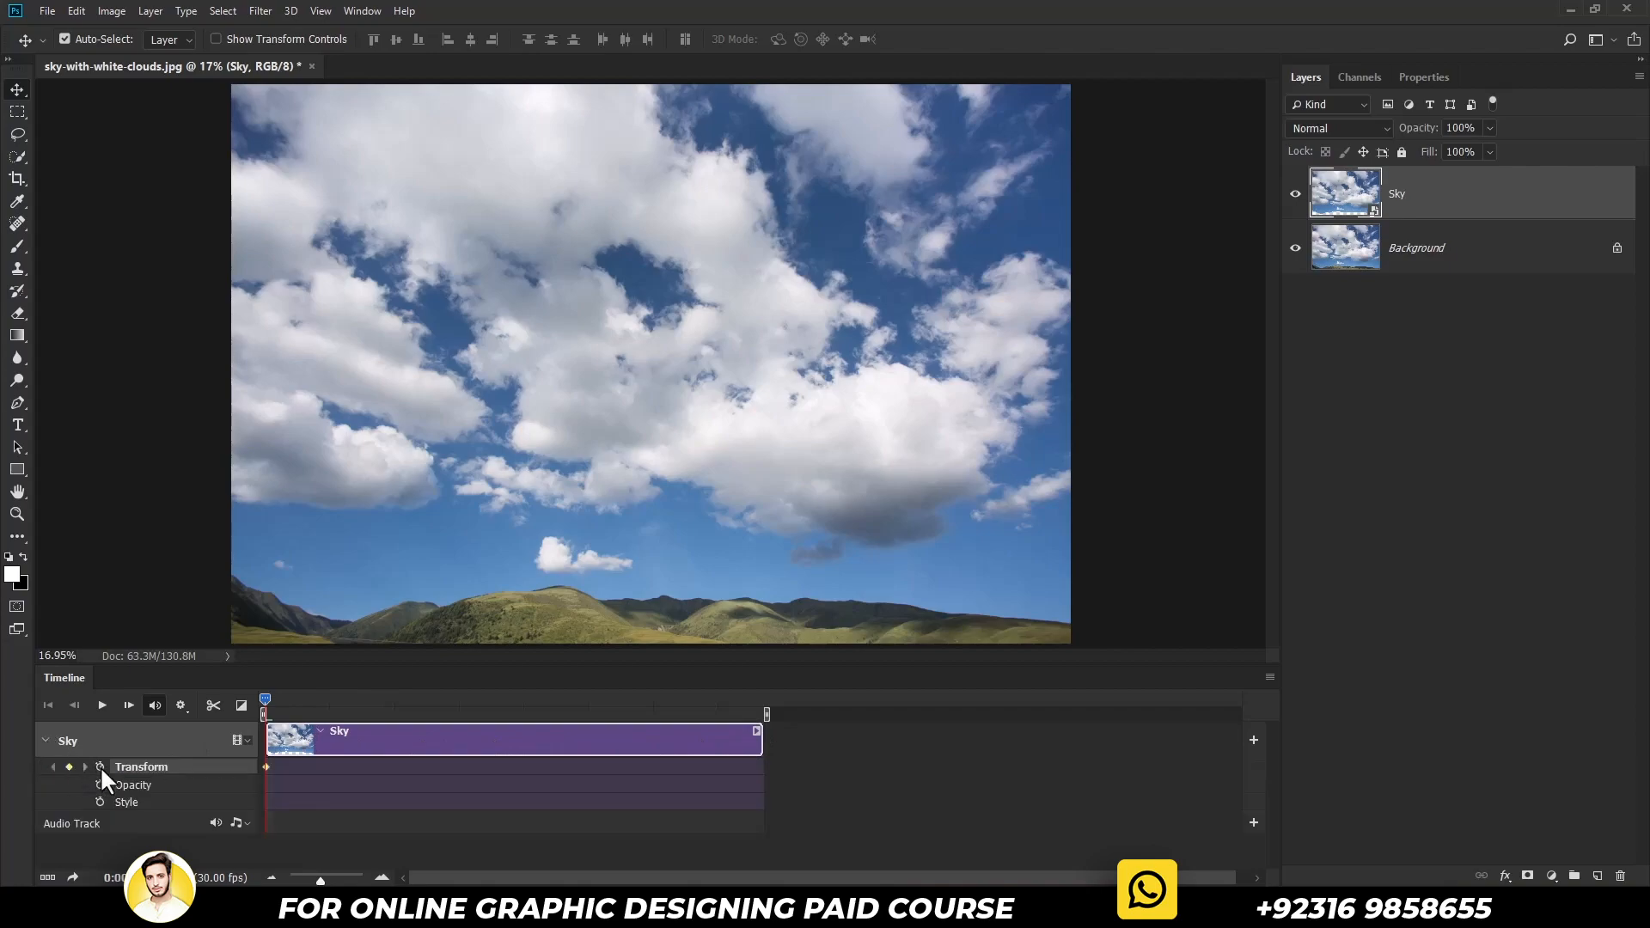
key(ctrl)
key(ctrl+t)
right_click(461, 565)
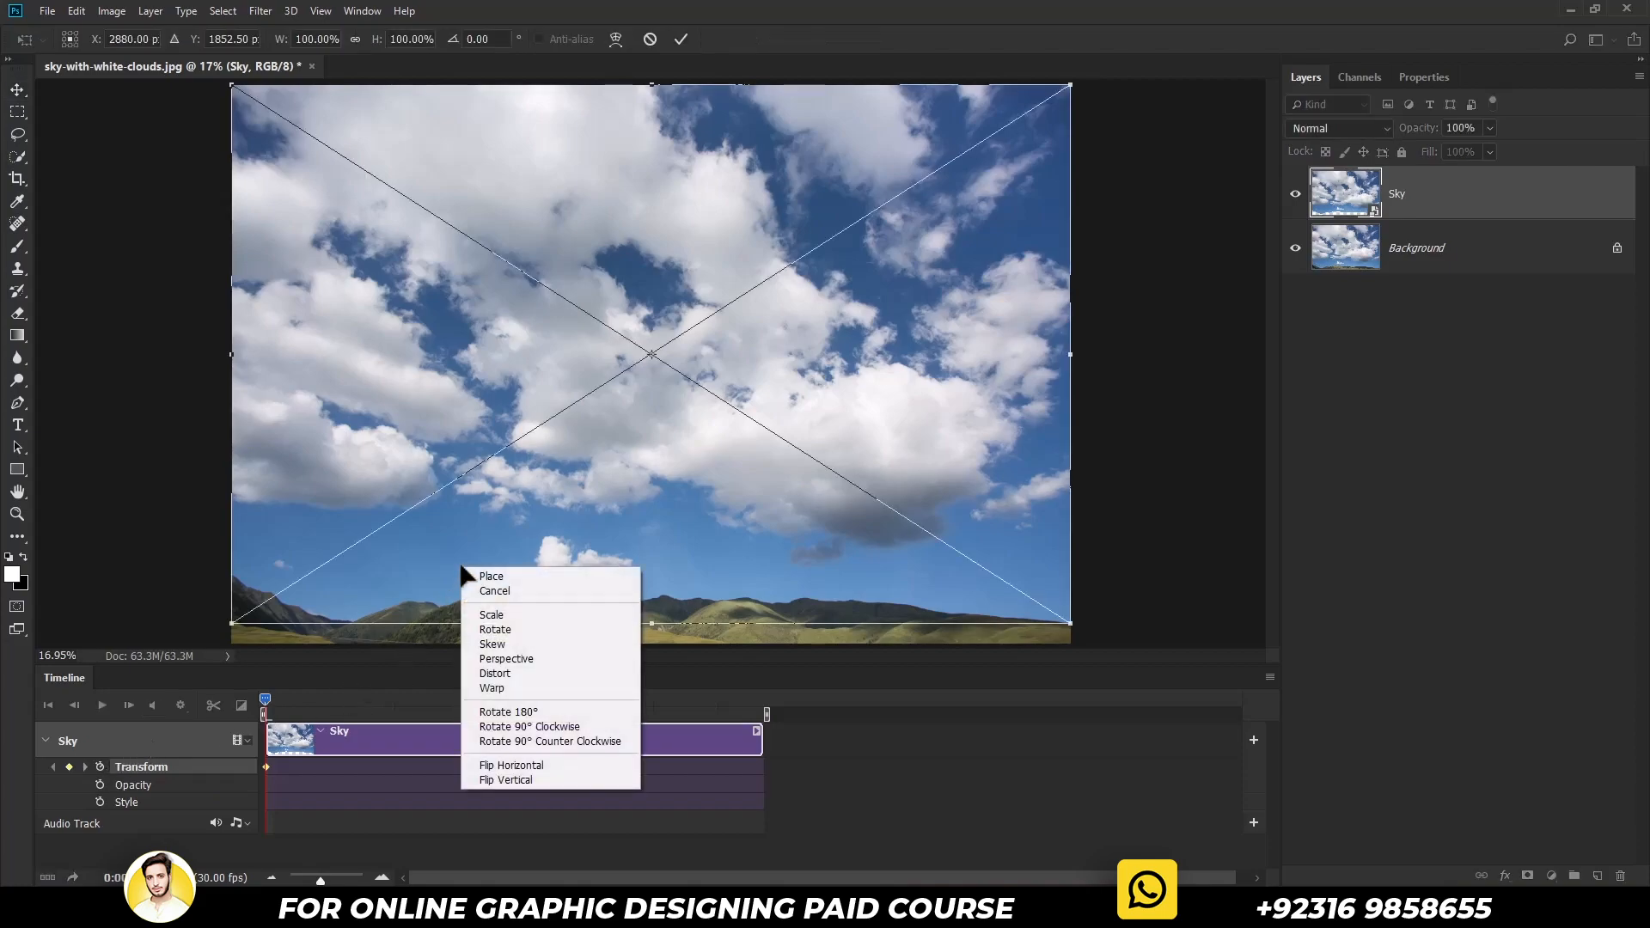
click(486, 644)
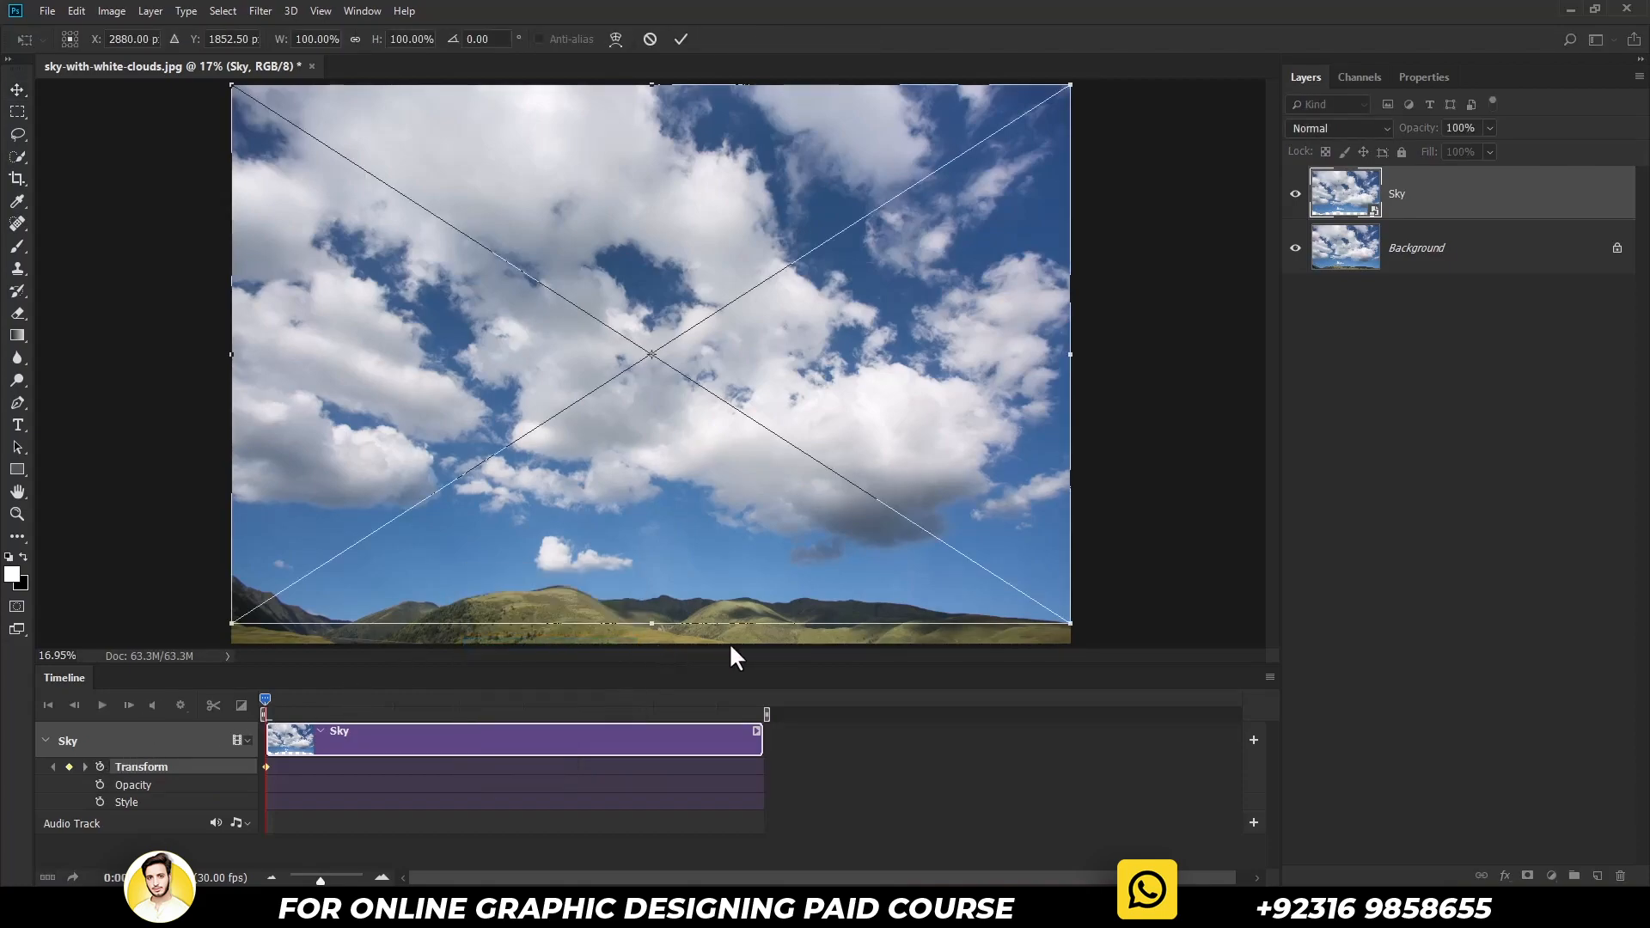
drag(1071, 625, 1232, 638)
key(ctrl+minus)
key(ctrl+minus)
drag(962, 161, 1123, 159)
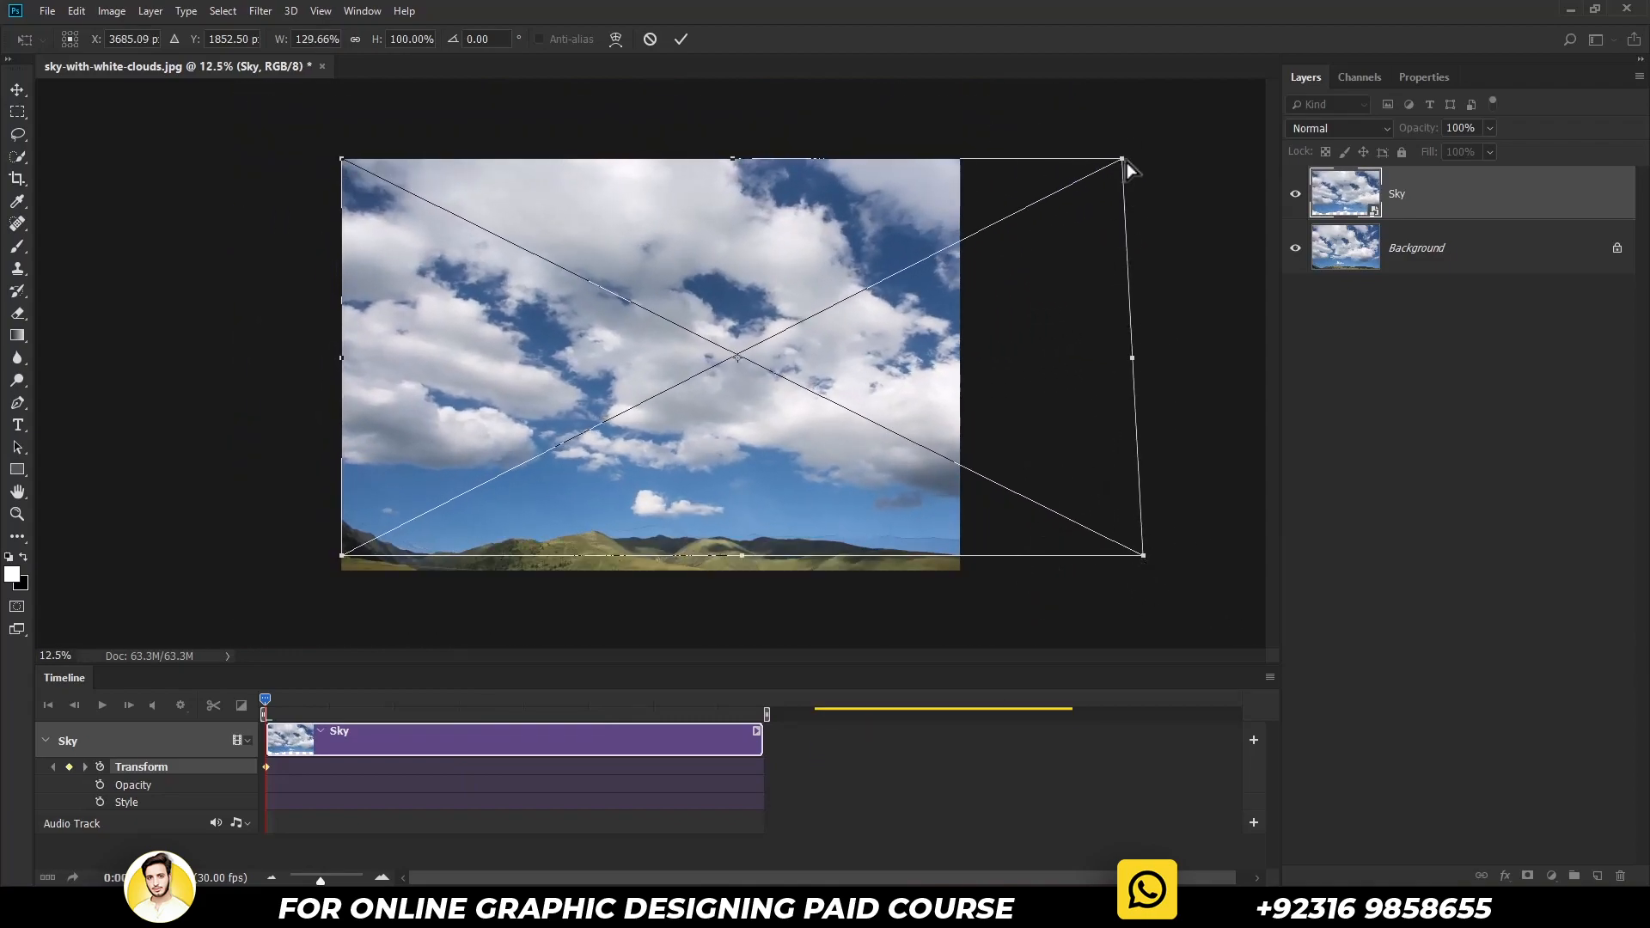
key(Return)
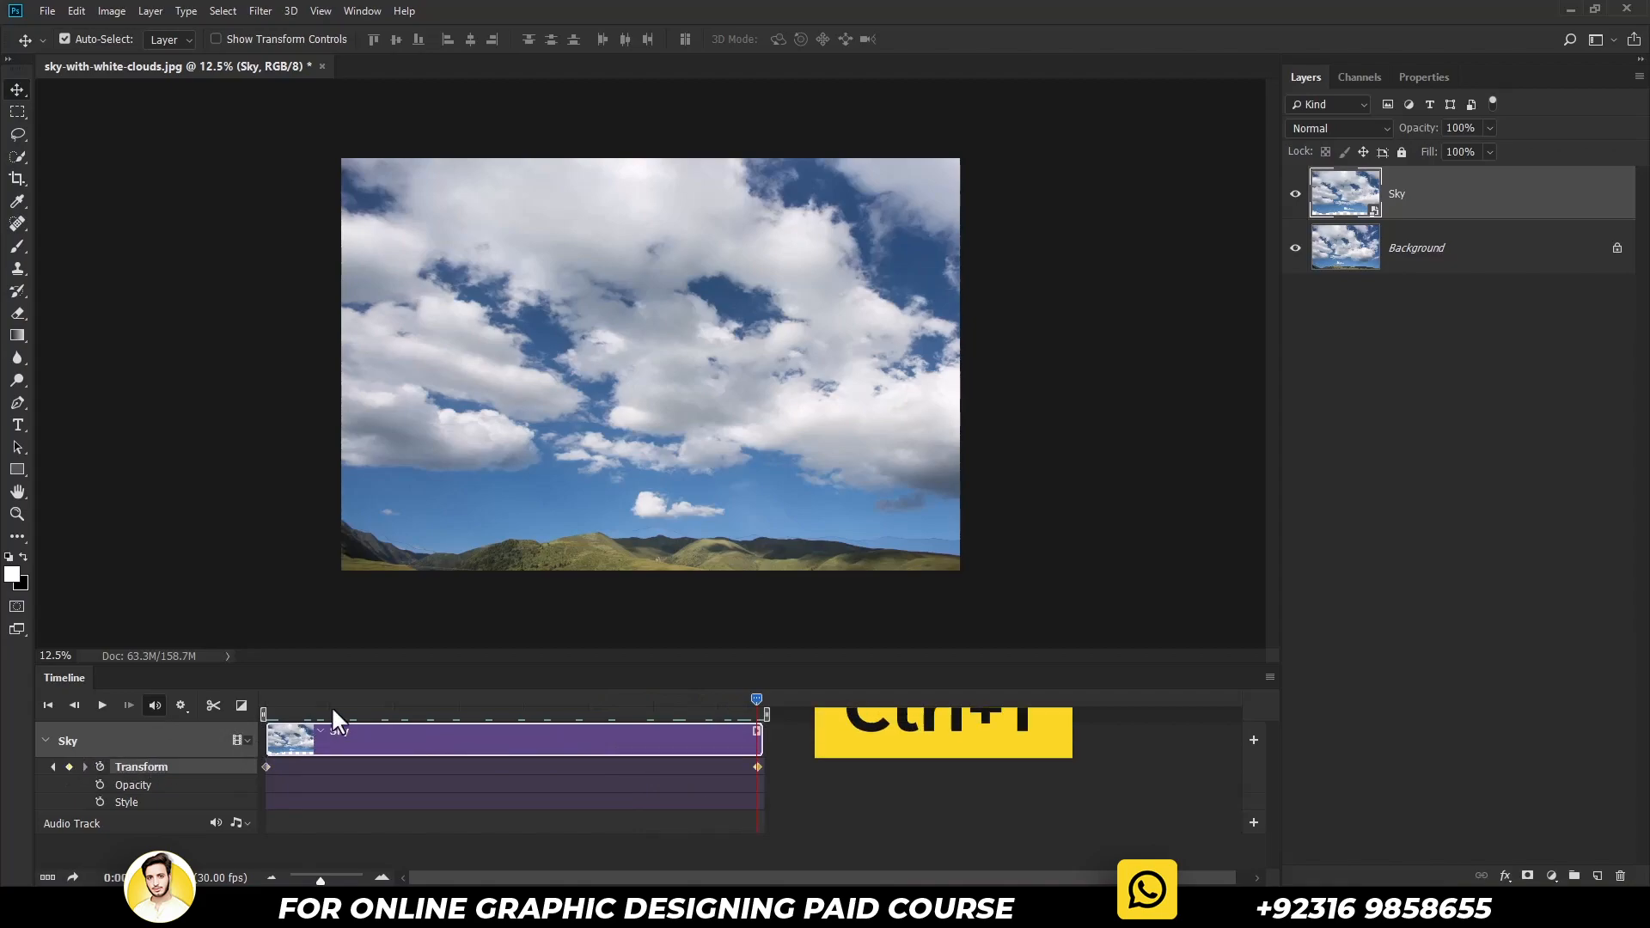
At the clip's last frame, skew the Sky layer so its right edge meets the image edge and its left corners extend outward.
key(ctrl+t)
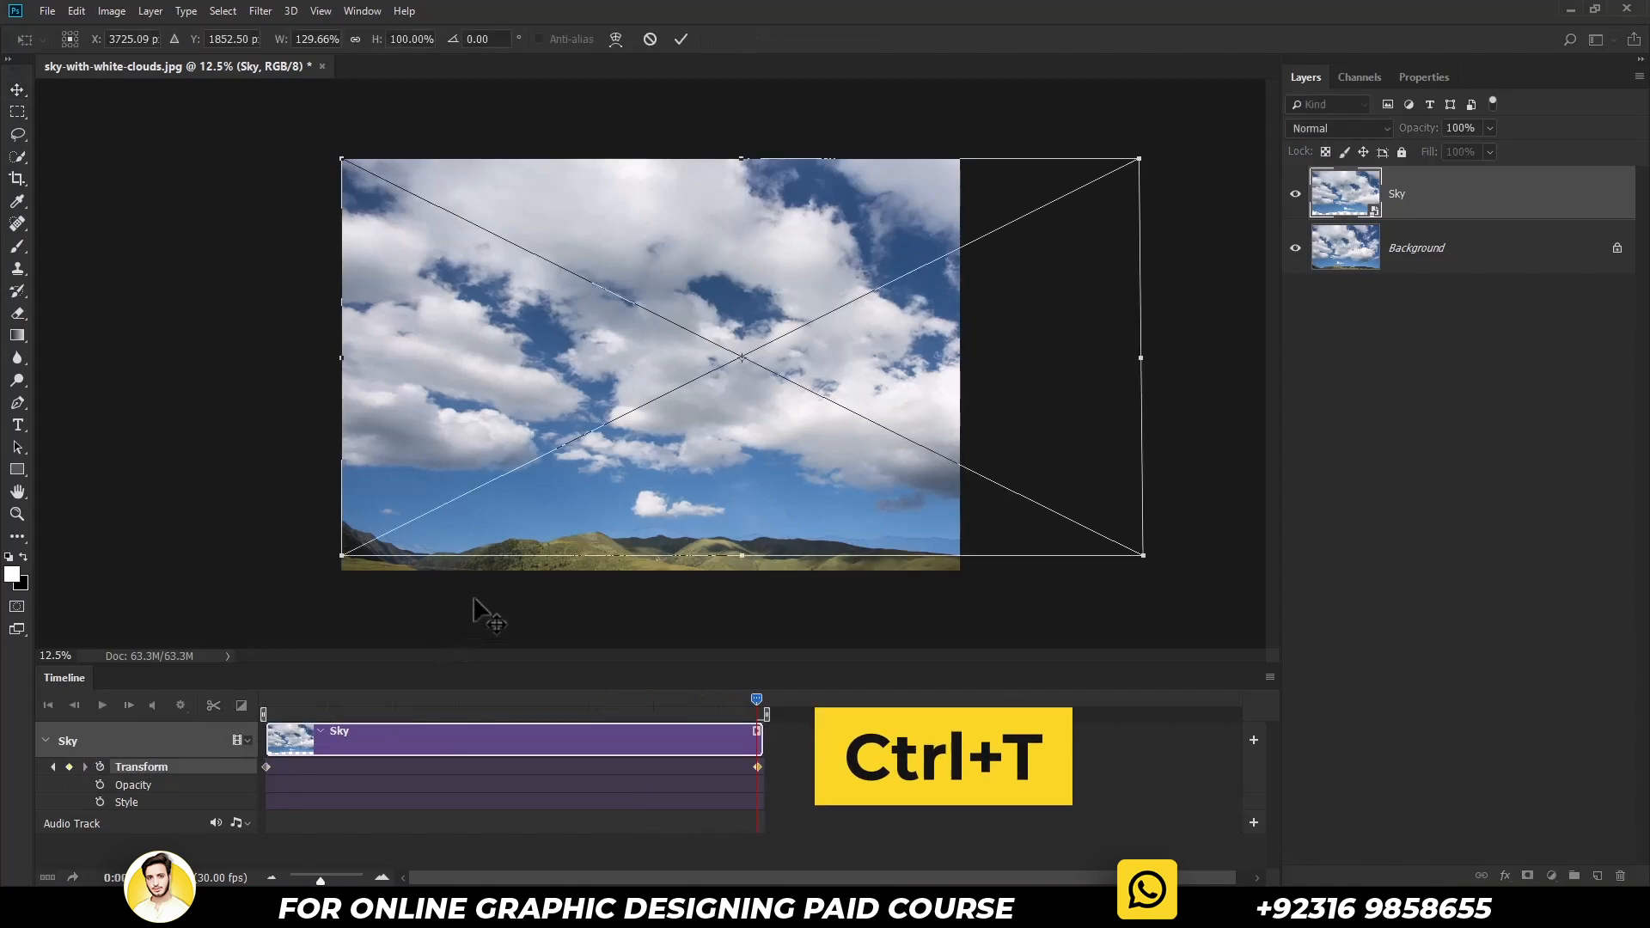
right_click(651, 492)
click(681, 568)
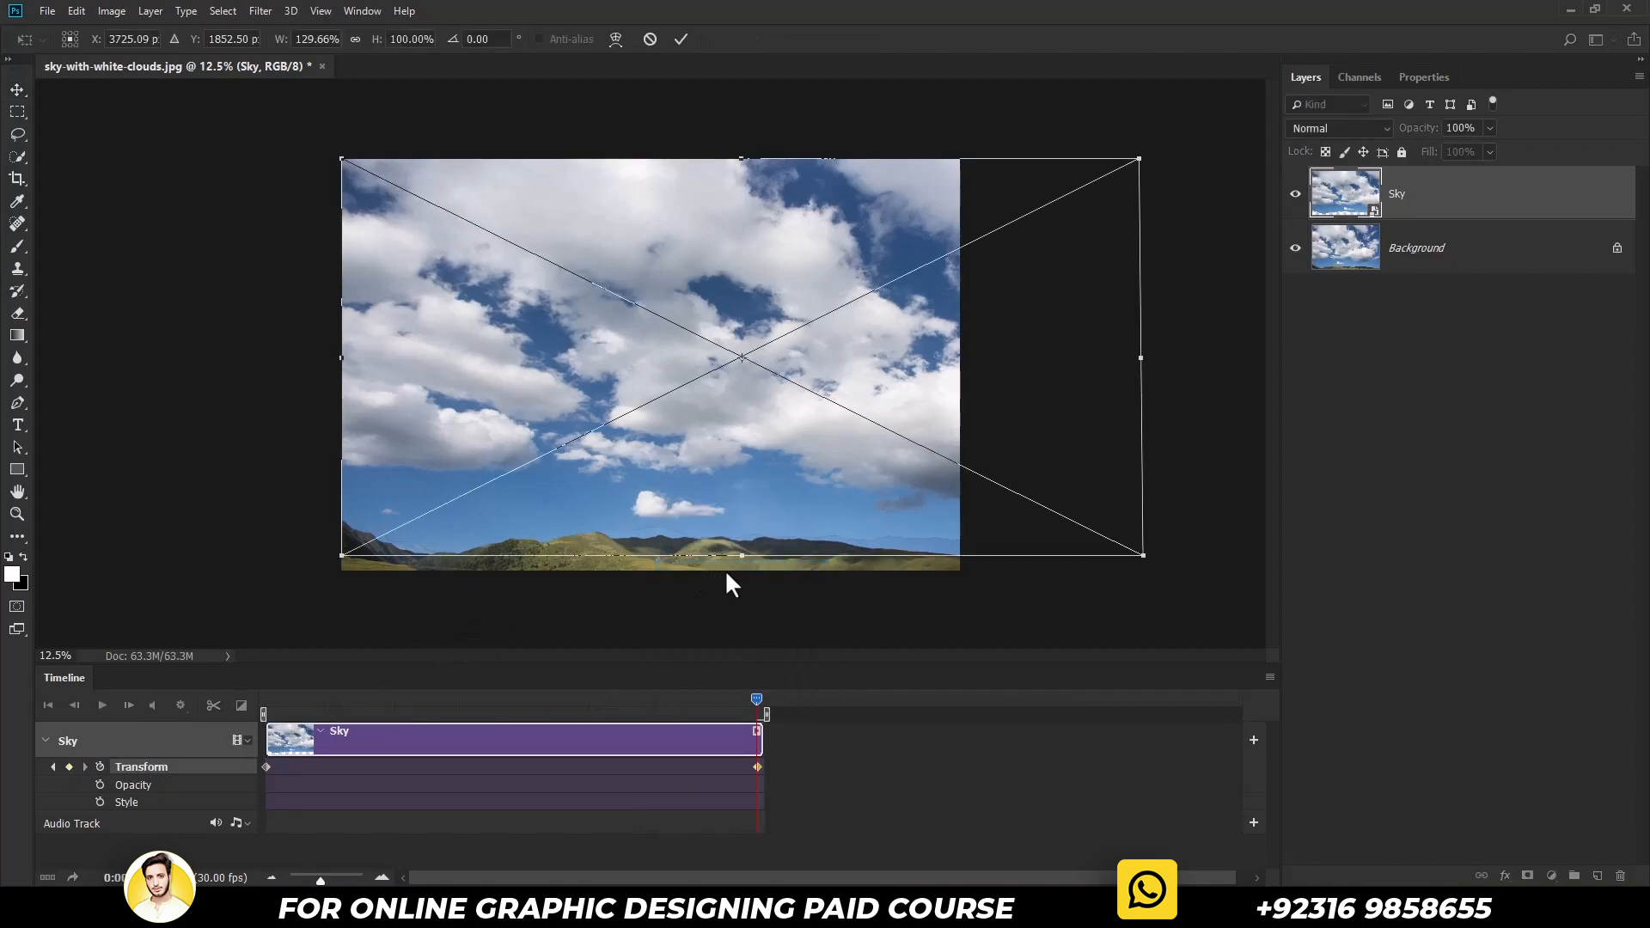
drag(1143, 556, 965, 556)
drag(1139, 159, 964, 159)
drag(342, 556, 127, 555)
drag(341, 159, 189, 130)
right_click(439, 232)
click(470, 283)
click(679, 41)
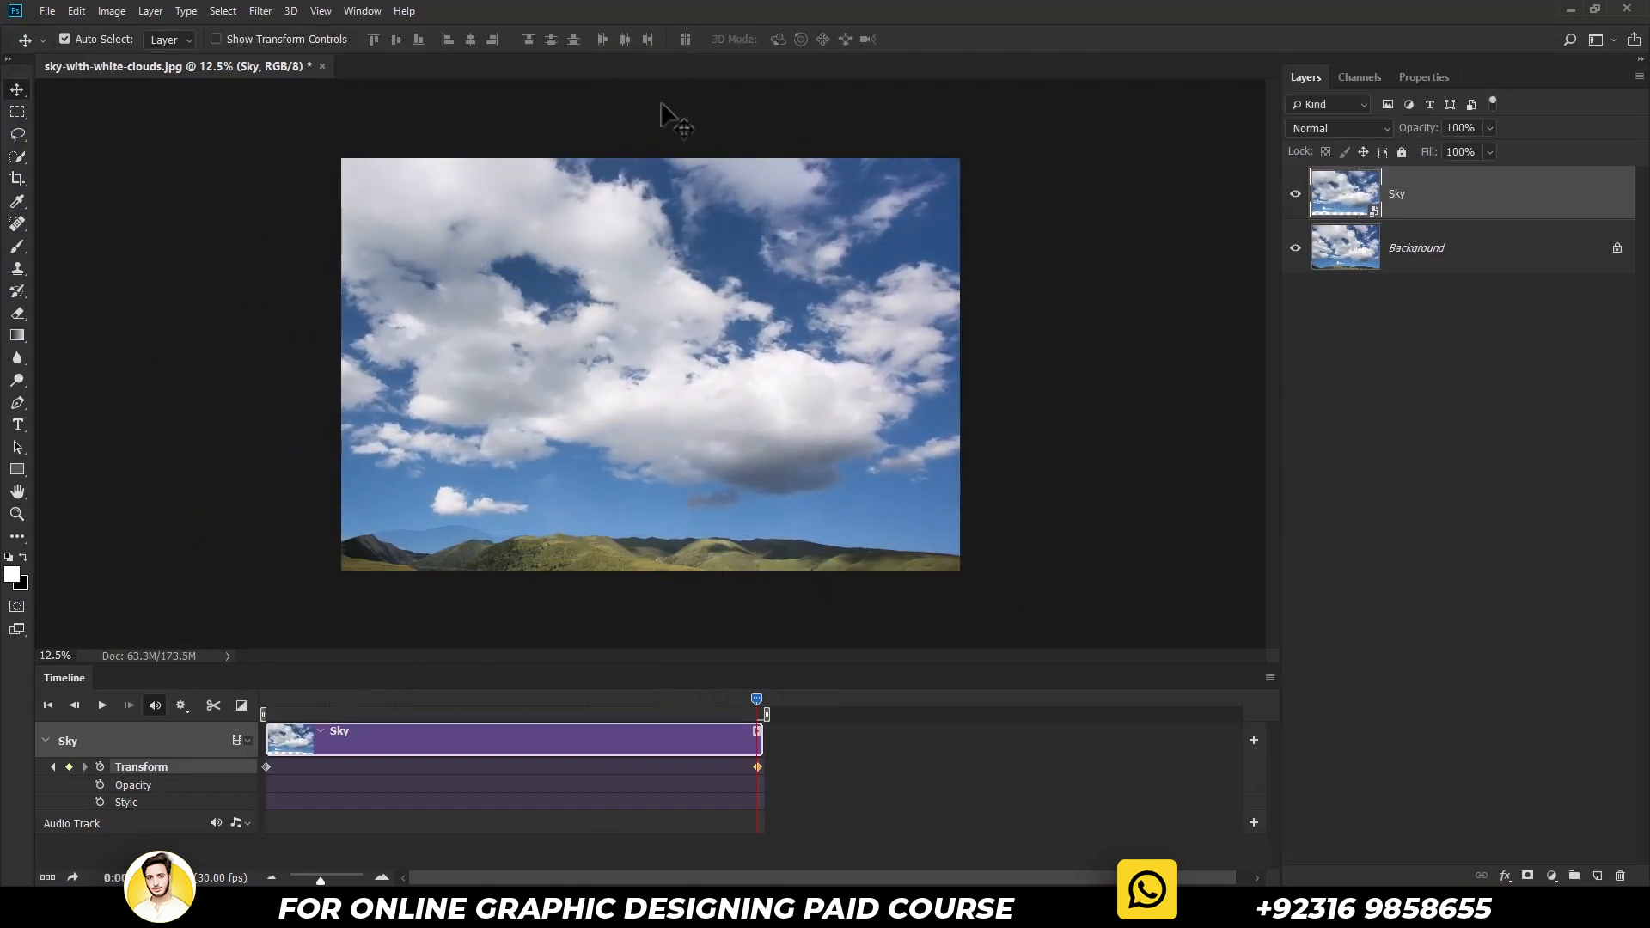
Check the timeline playback options, play the cloud animation and return the playhead to the first frame.
key(ctrl+0)
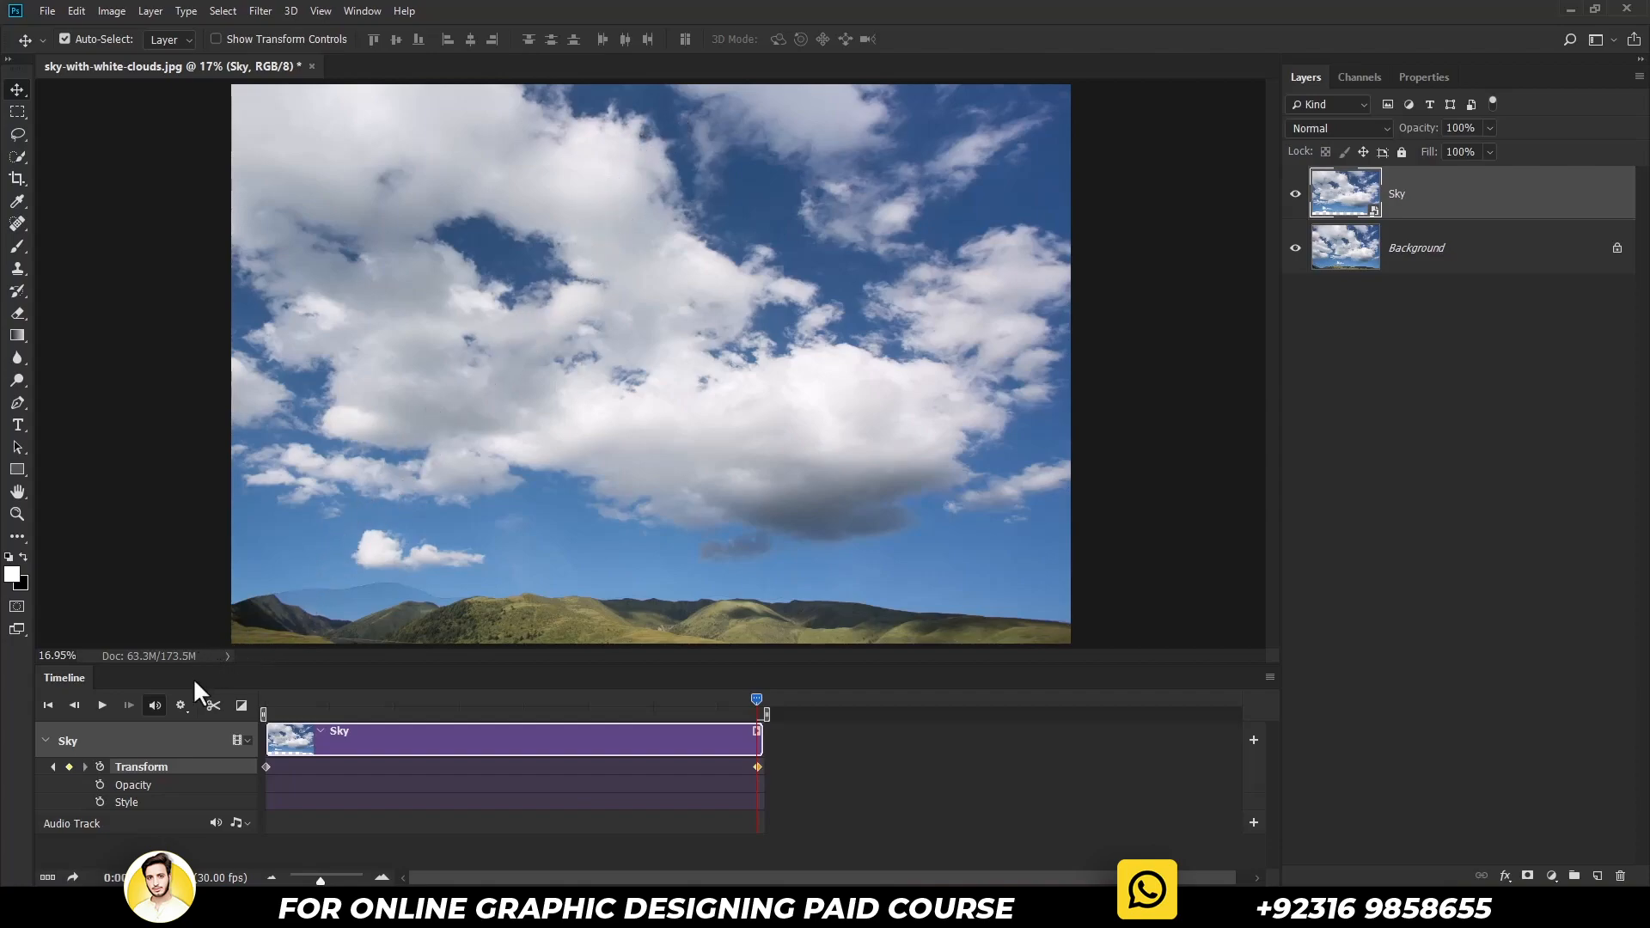
click(181, 705)
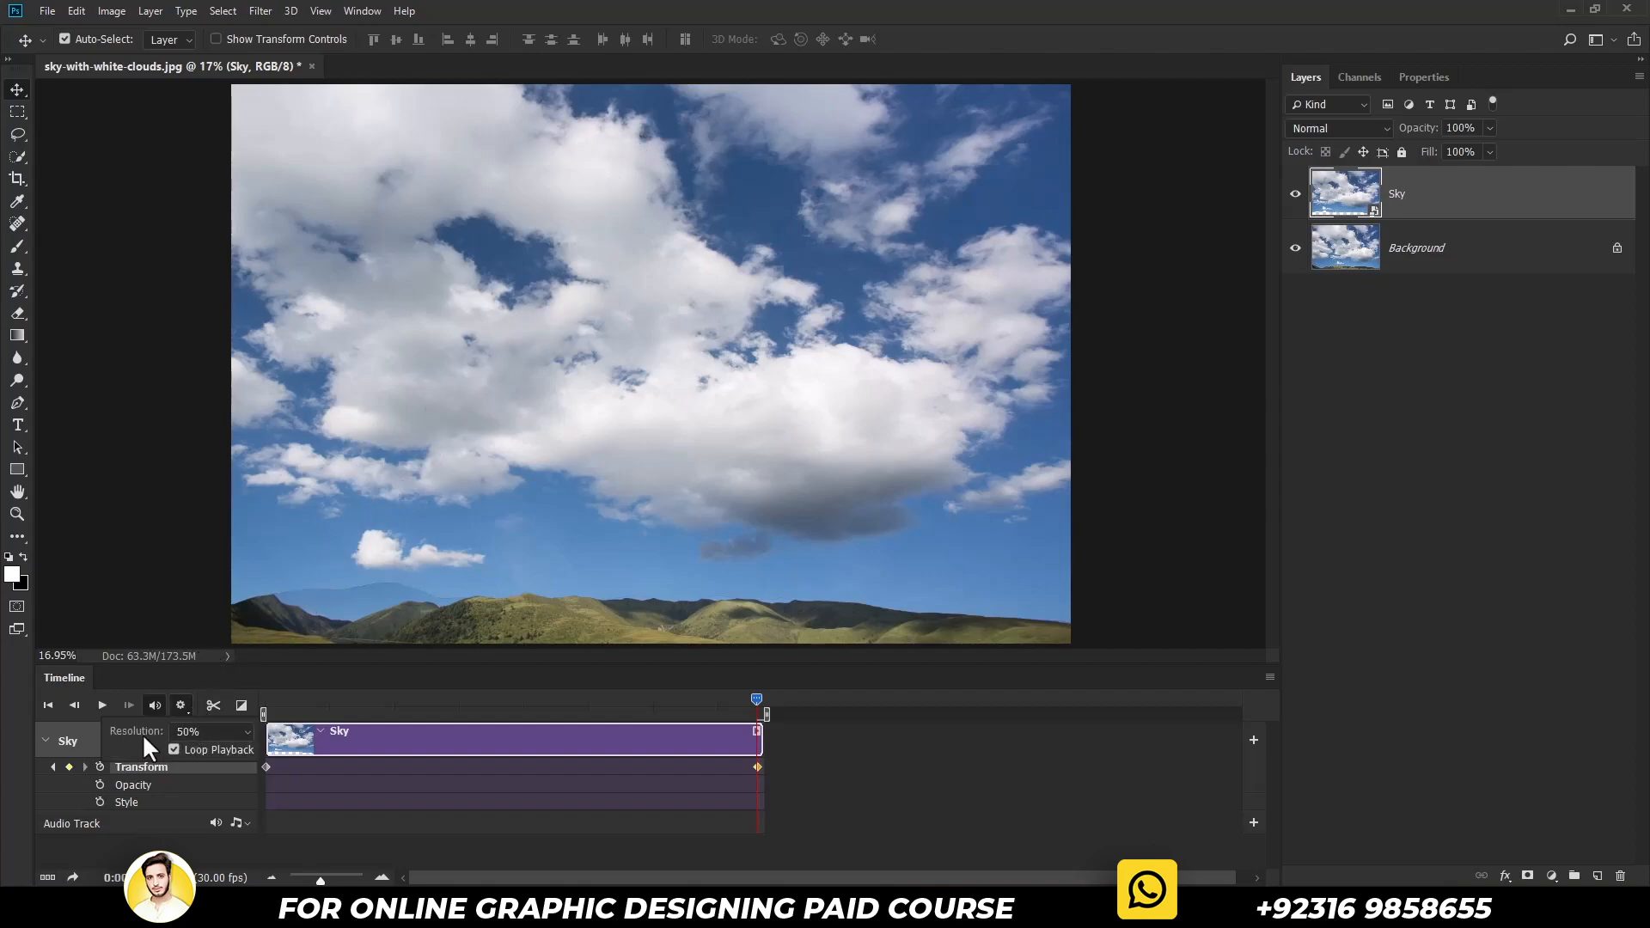
click(220, 733)
click(102, 706)
click(102, 706)
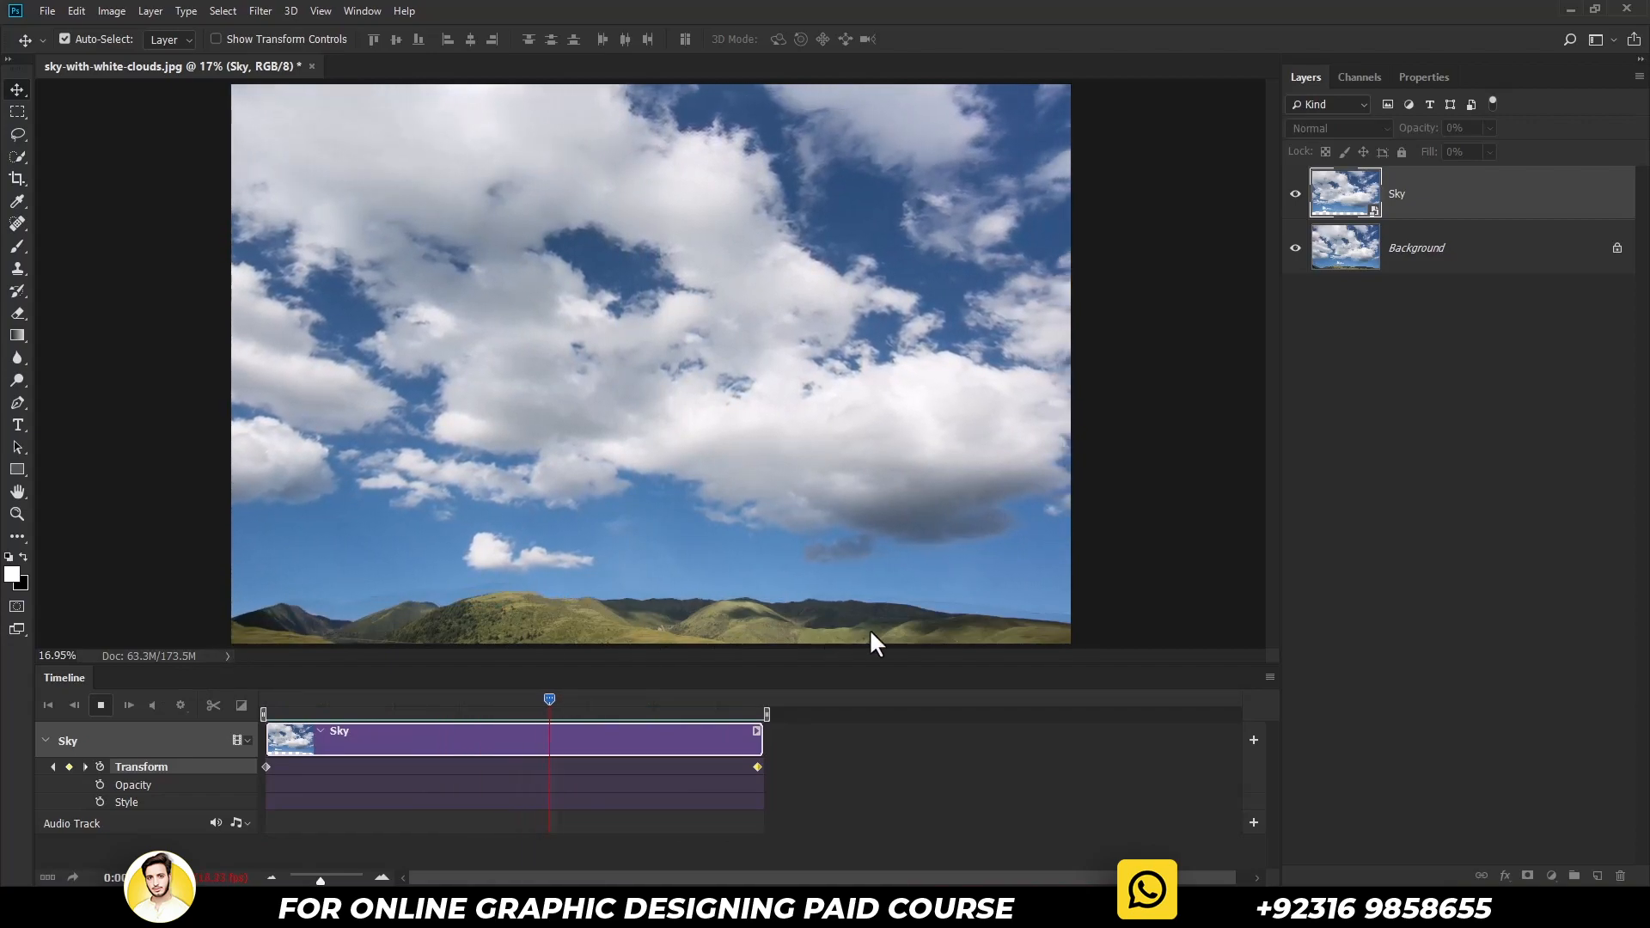
key(space)
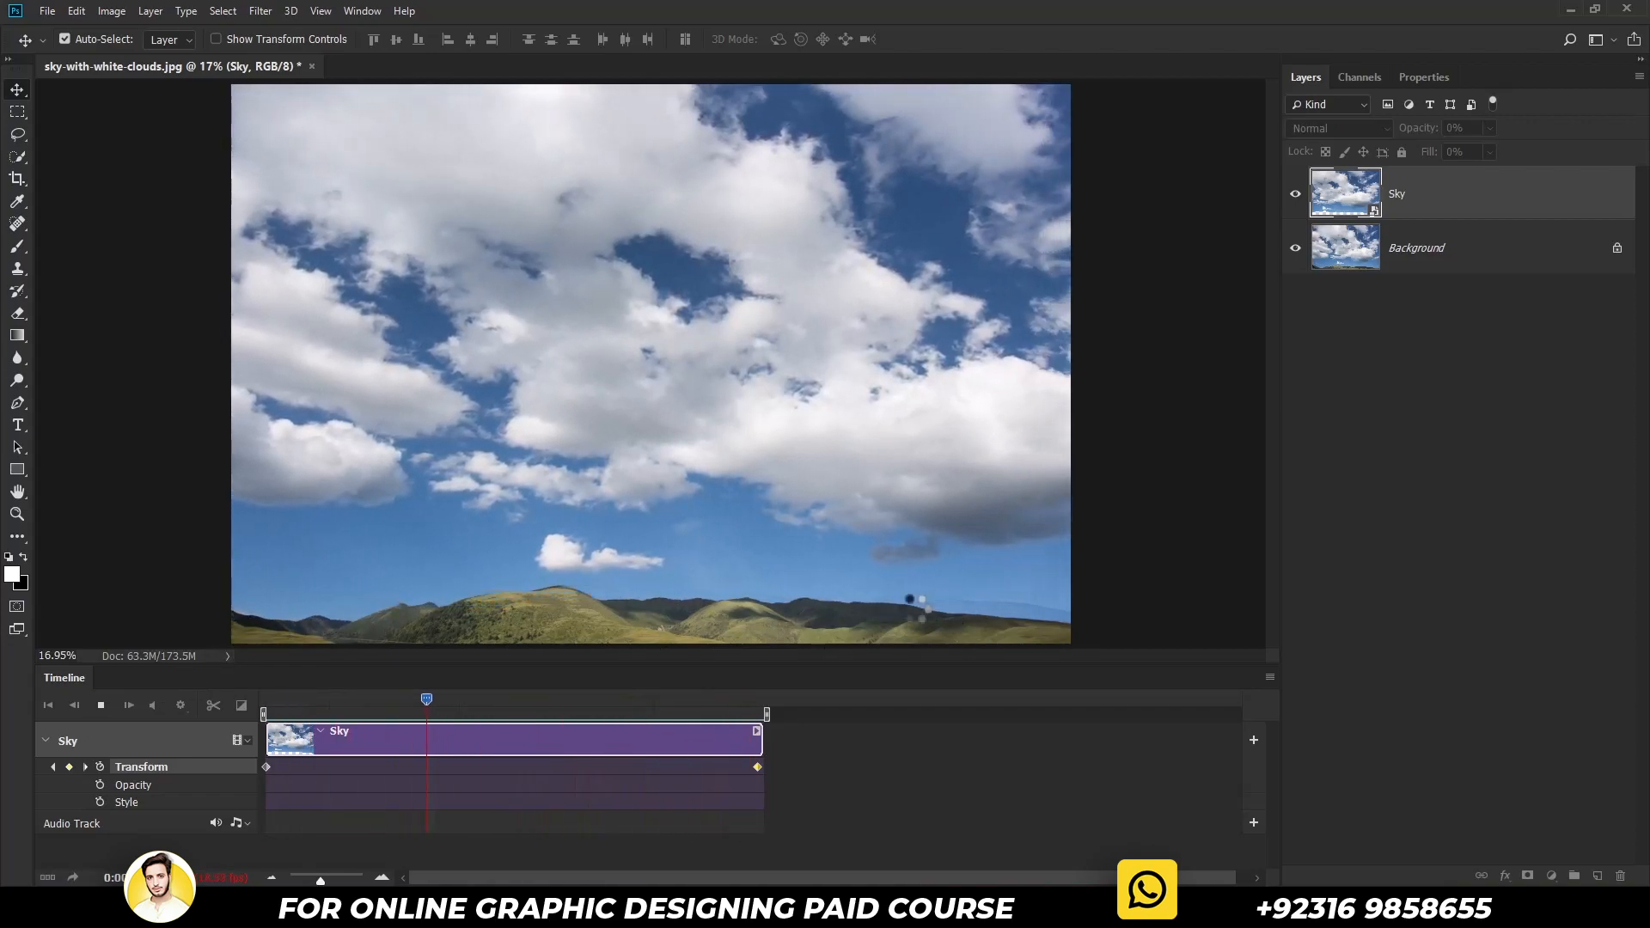
drag(421, 698, 265, 698)
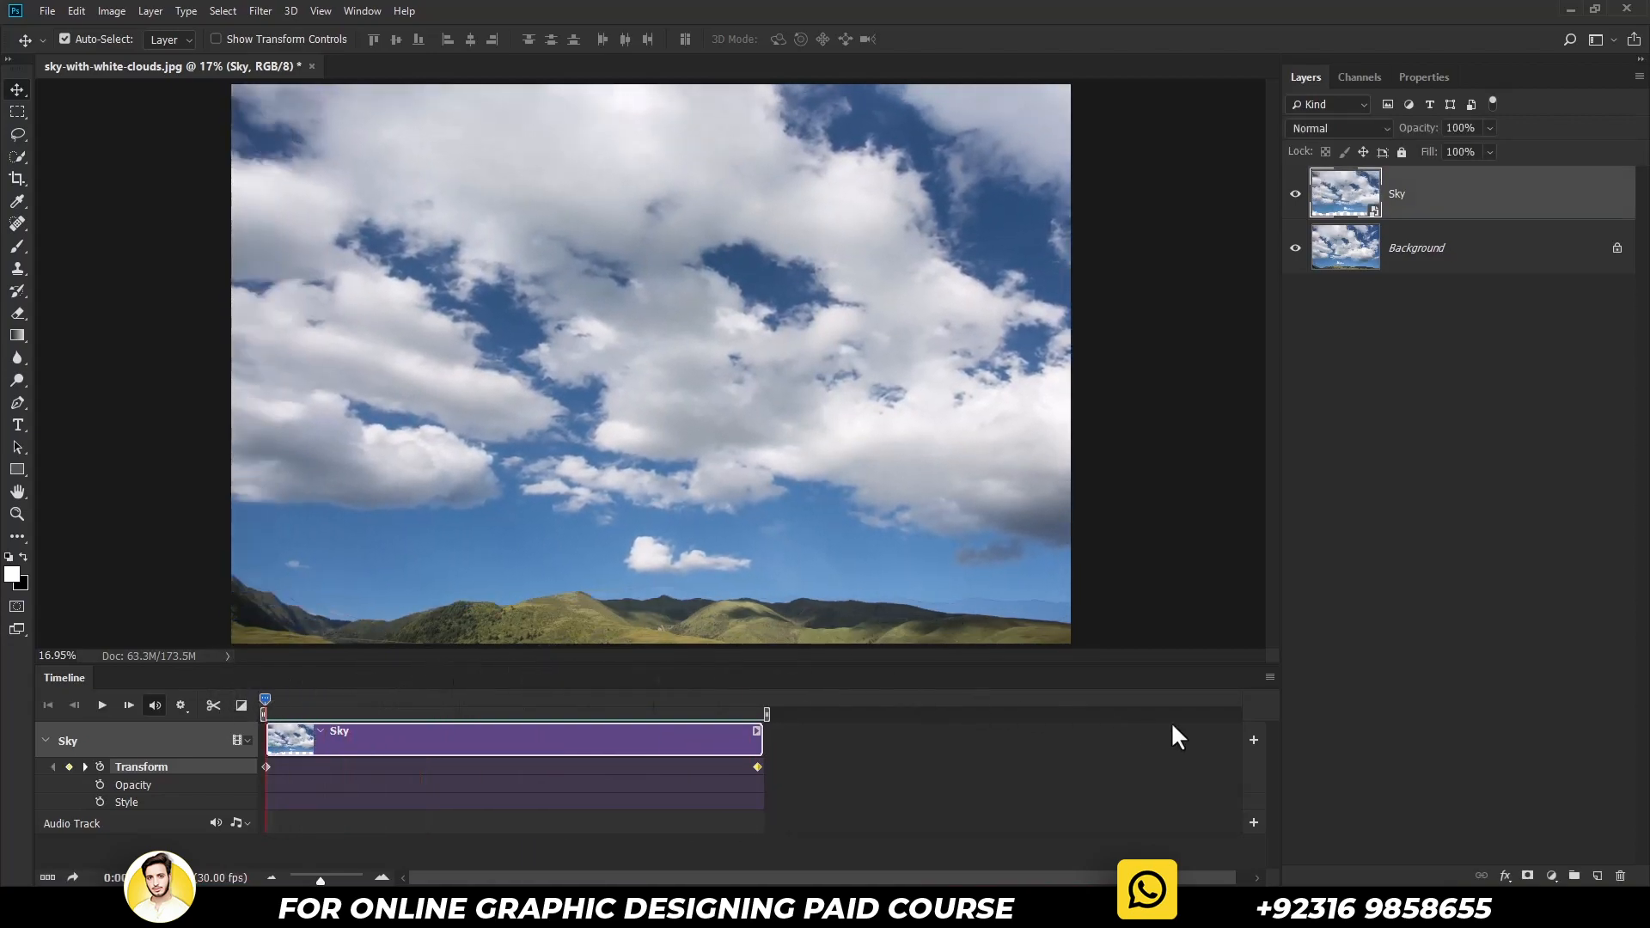
Put the Sky layer into a new layer group and add a white layer mask to the group.
click(1574, 875)
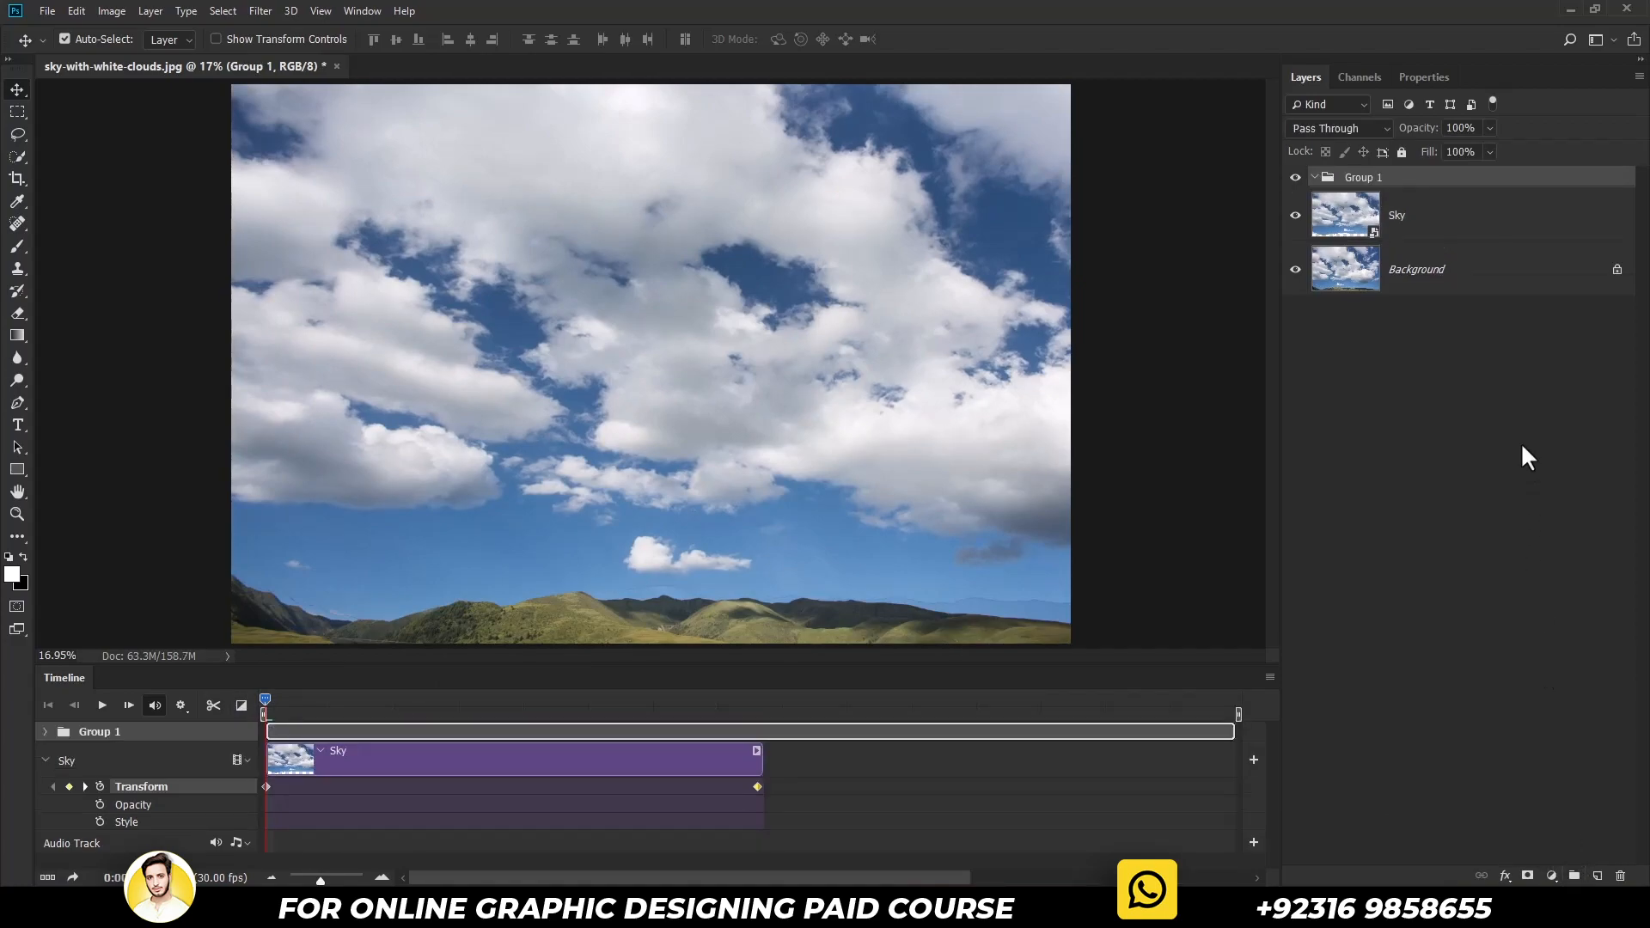
drag(1508, 234, 1496, 182)
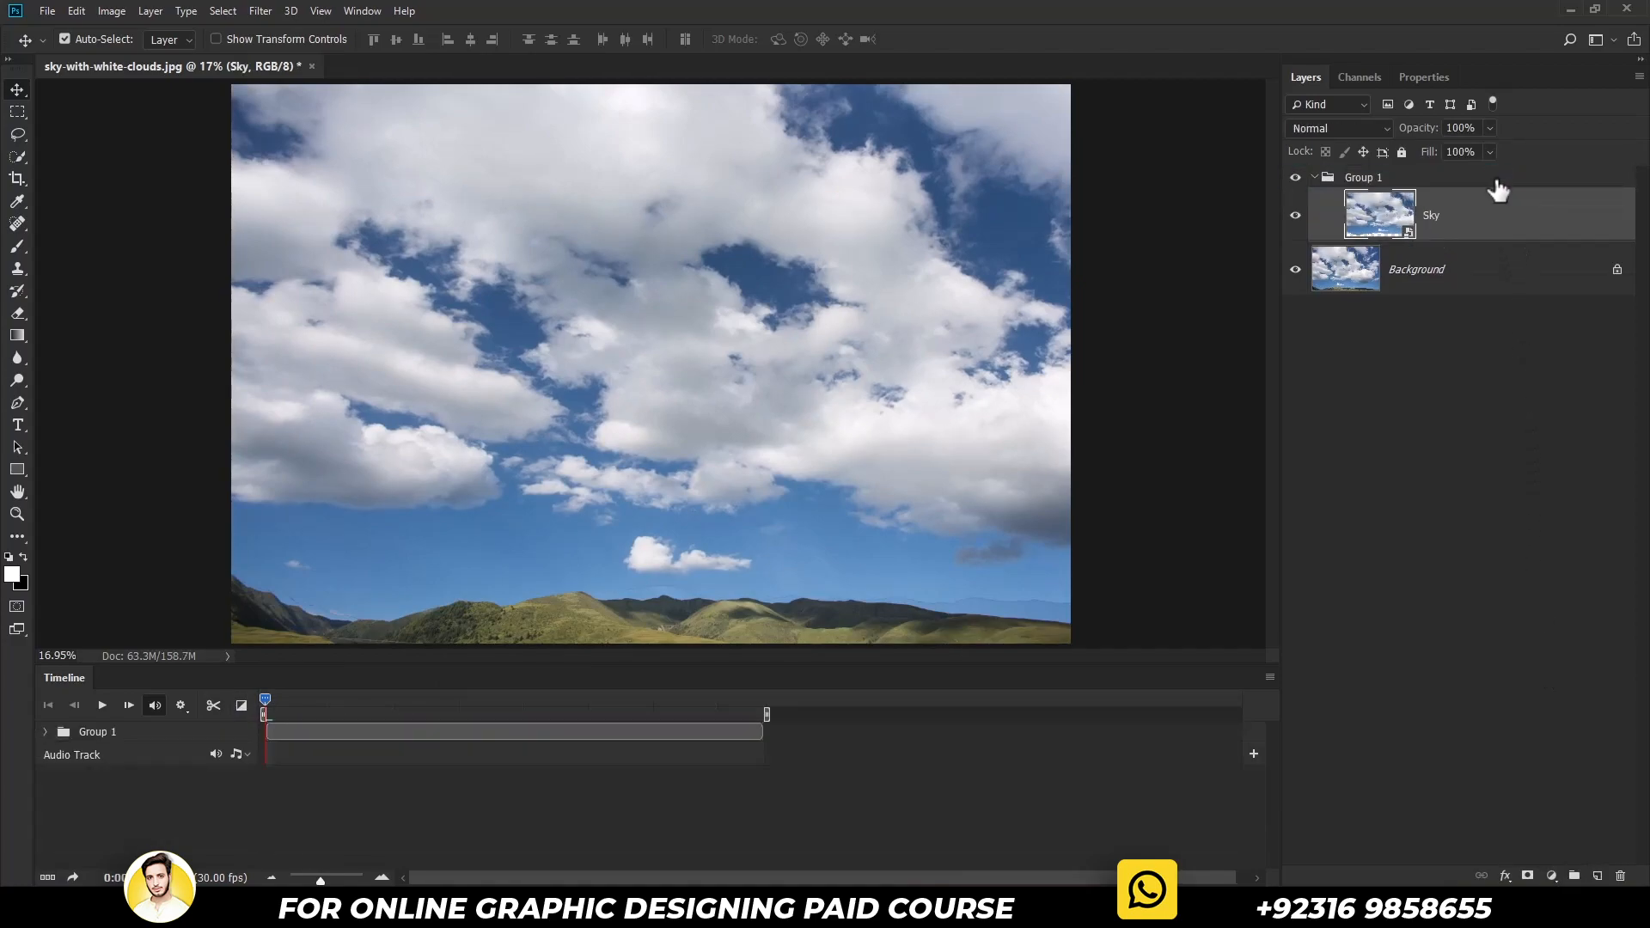
click(1316, 177)
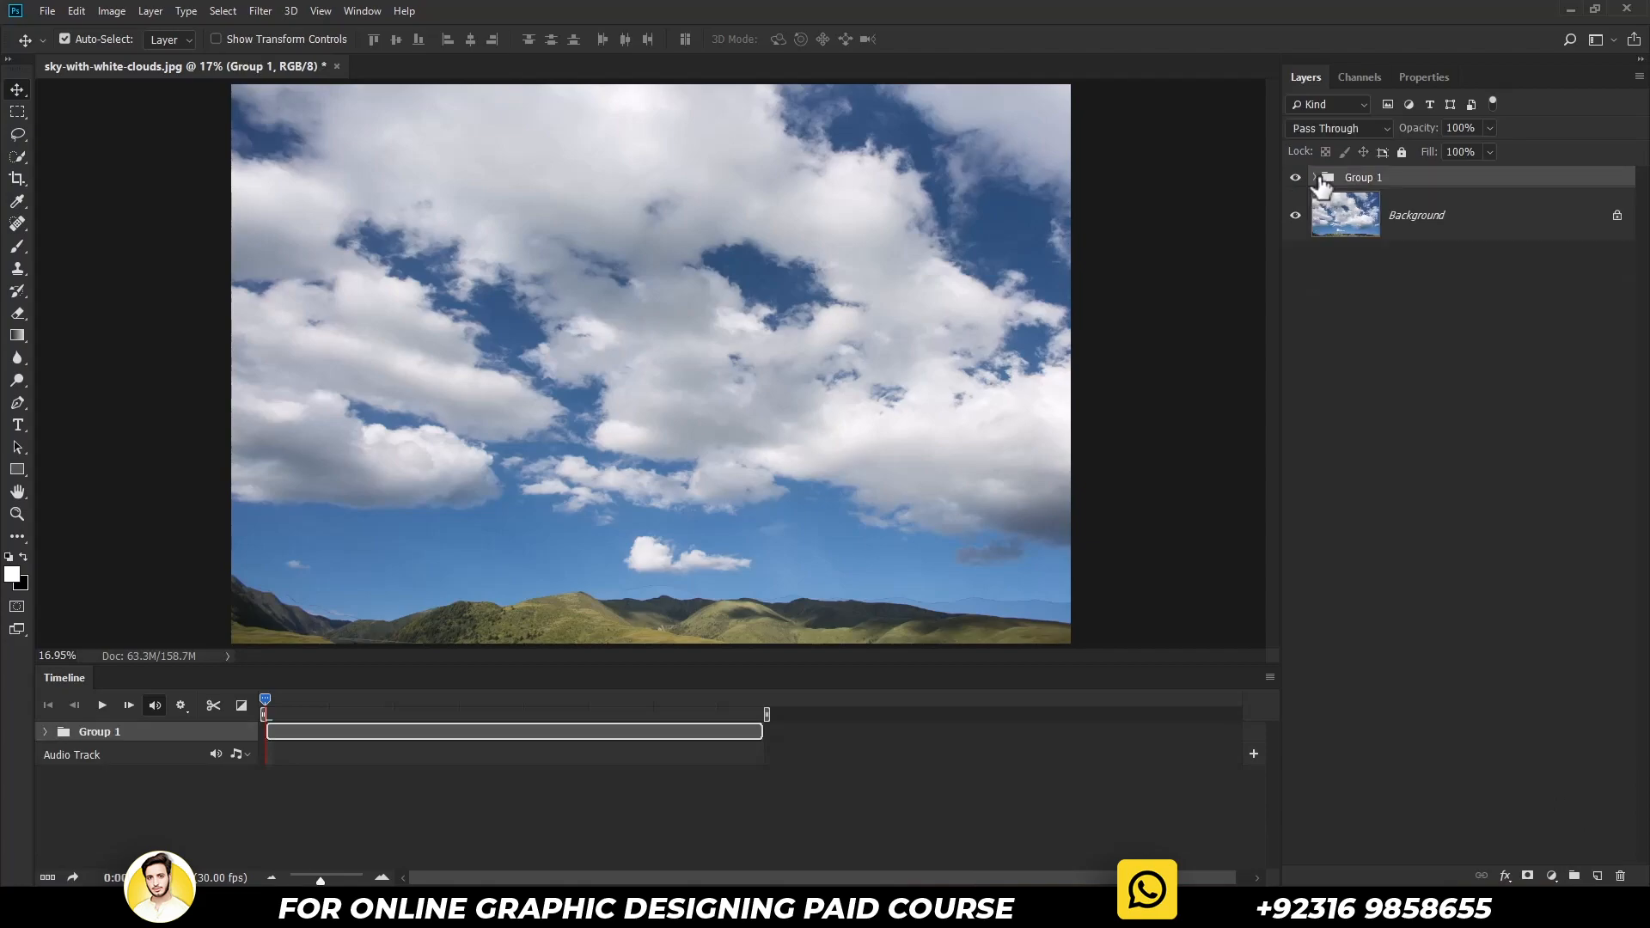
click(1527, 875)
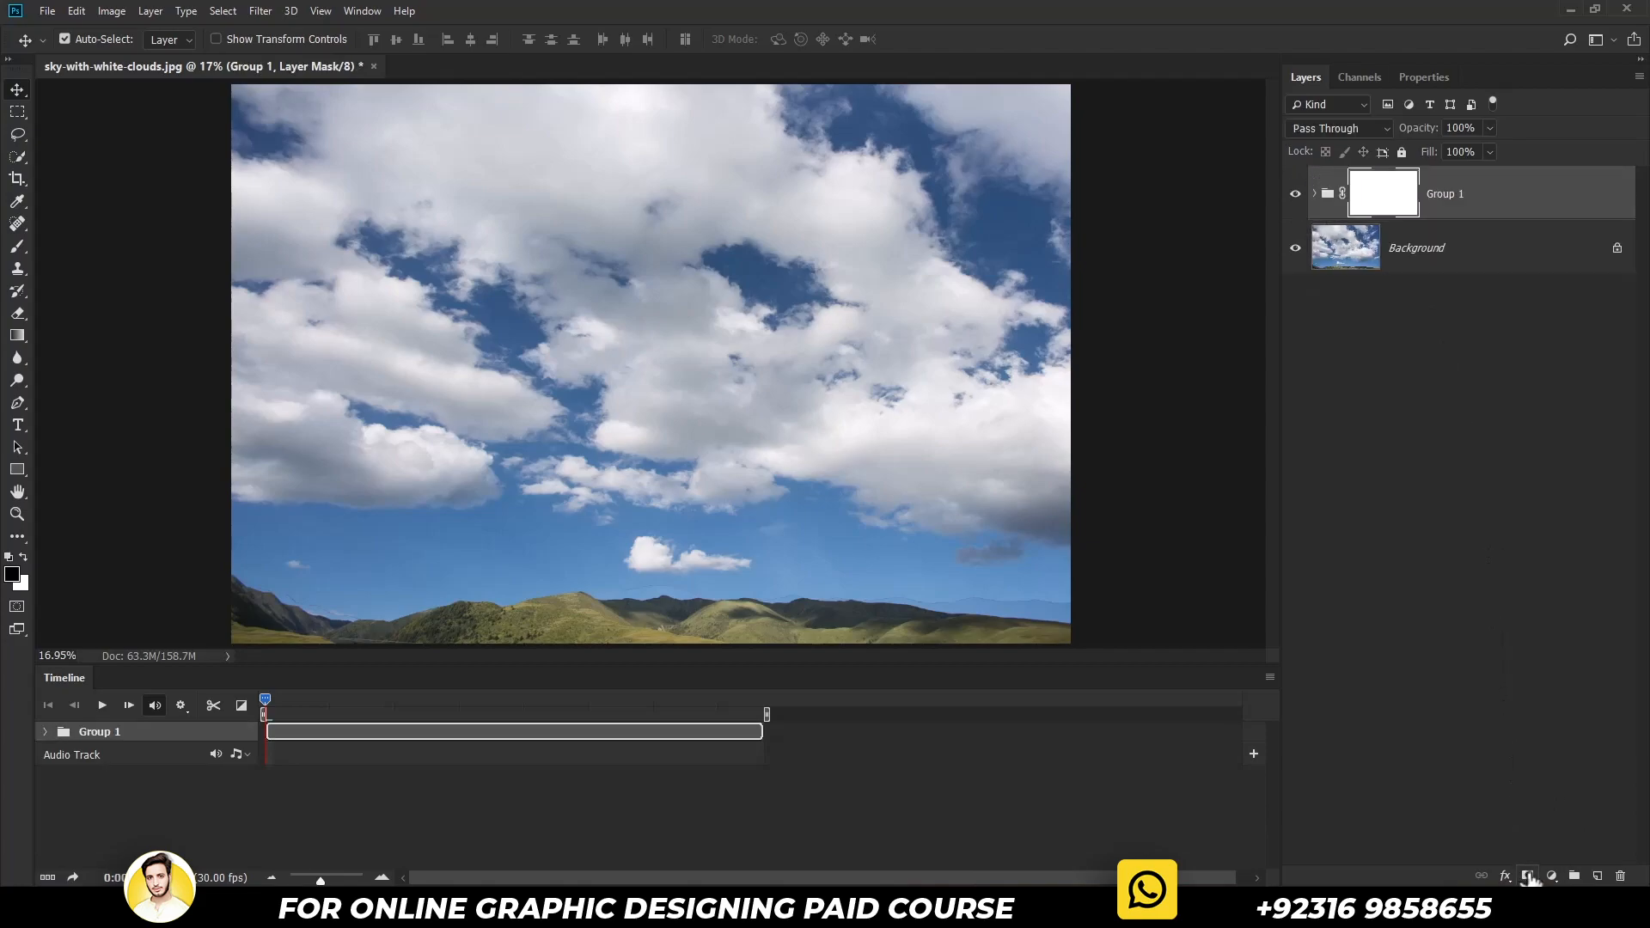
Hide the sky group and select the hills on the Background layer with the Quick Selection tool.
click(1294, 196)
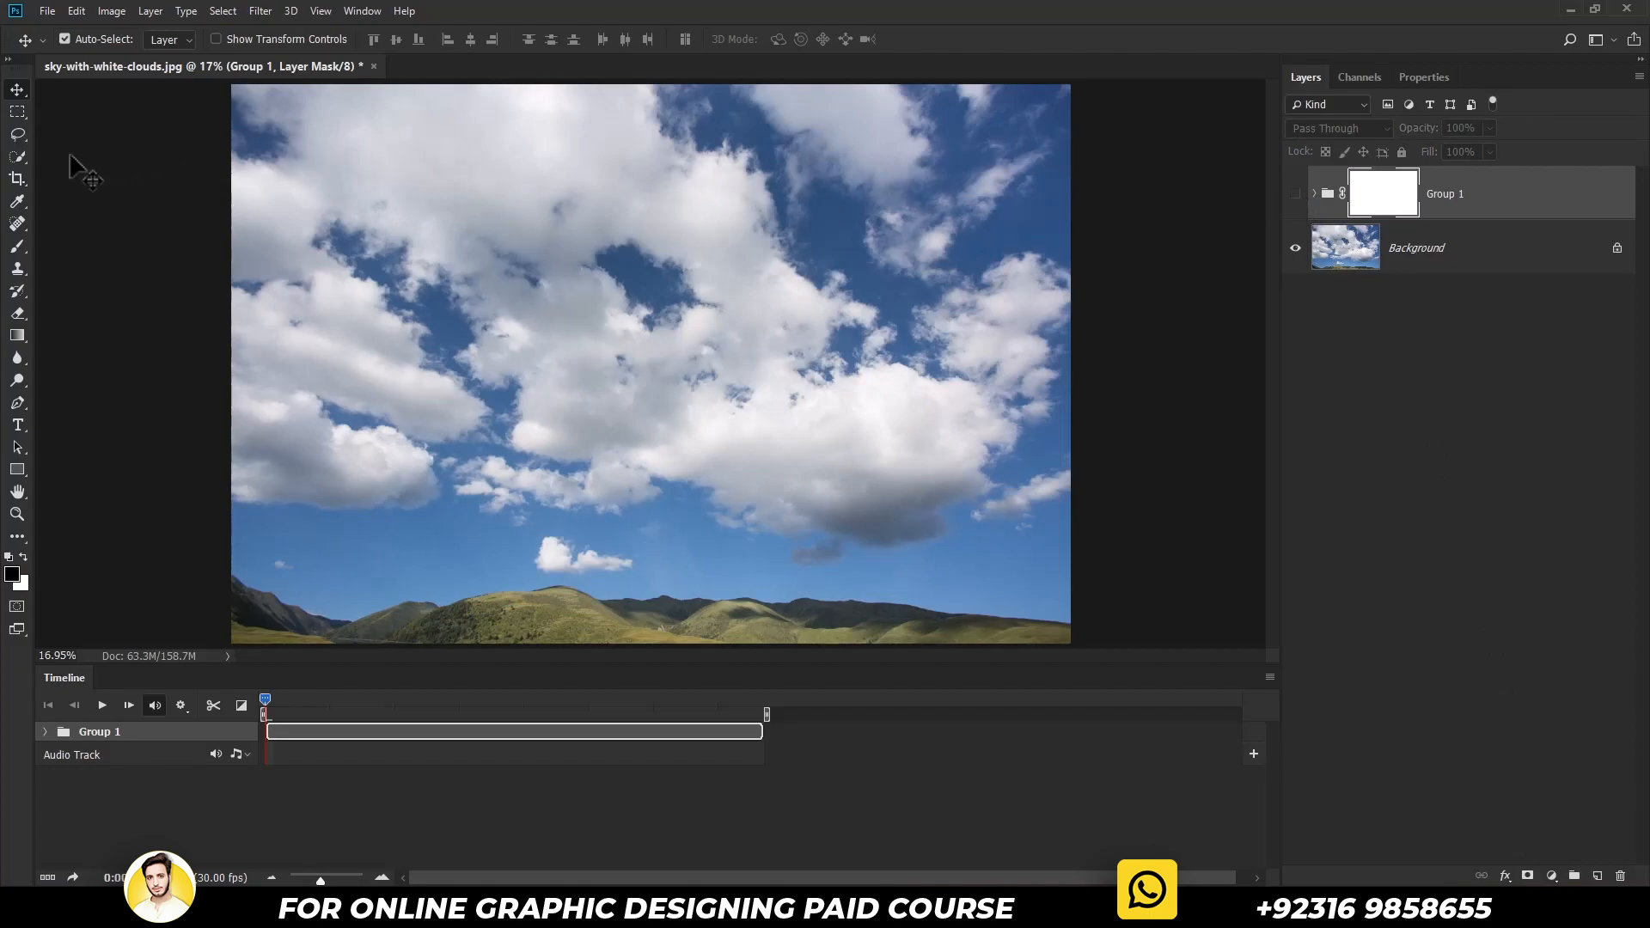
click(17, 156)
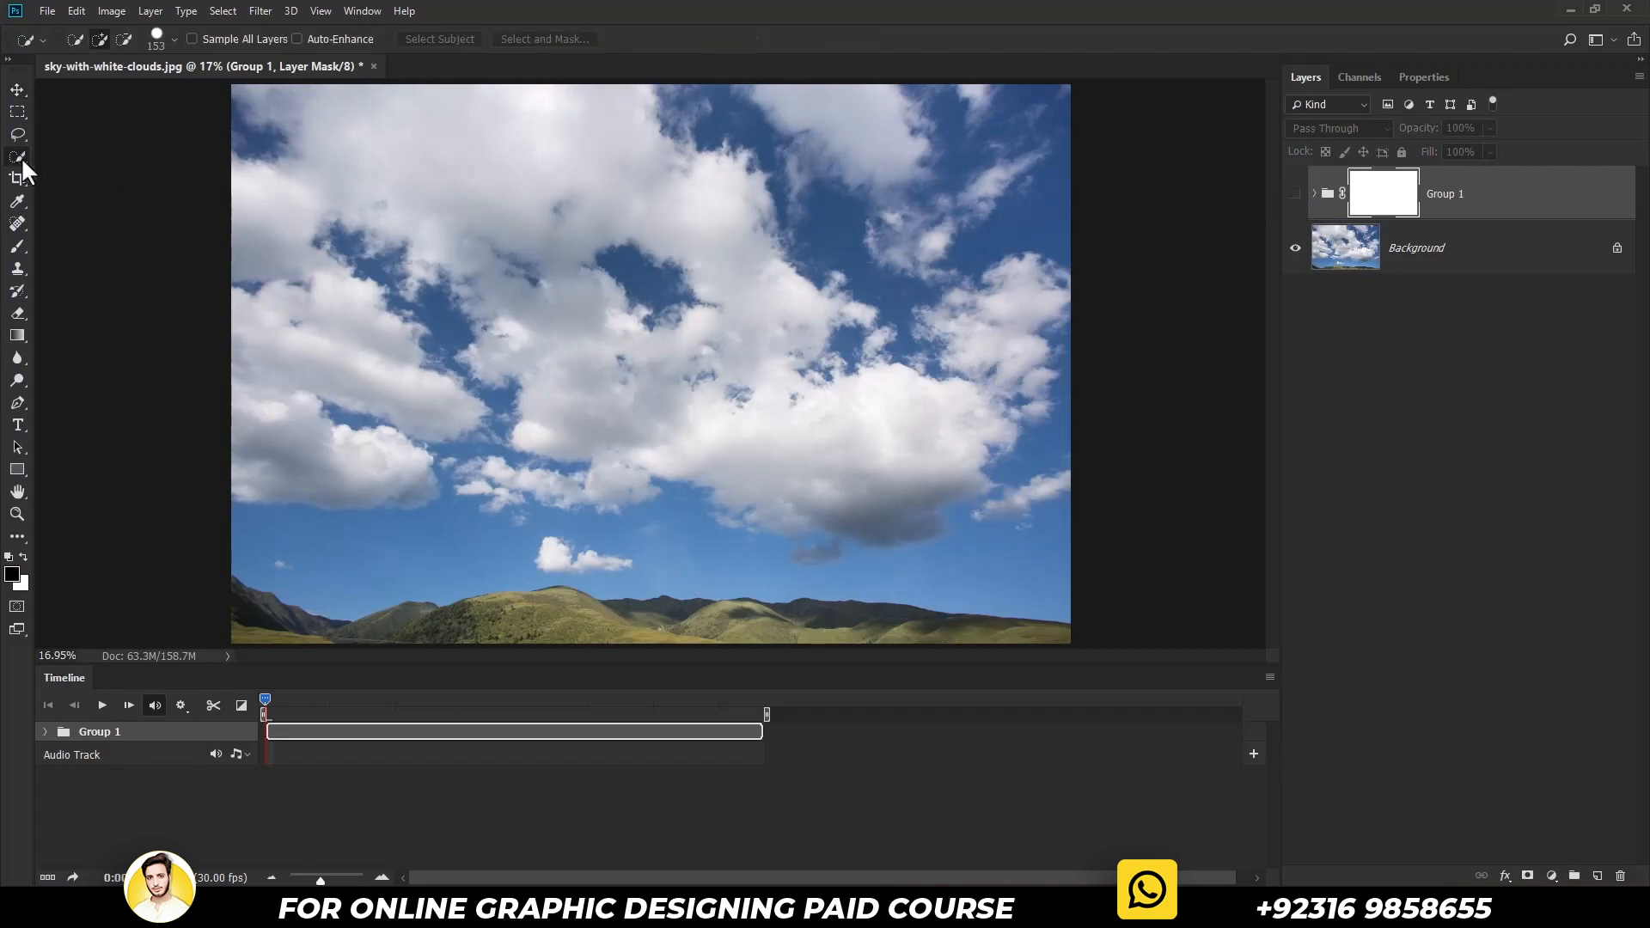
click(1489, 270)
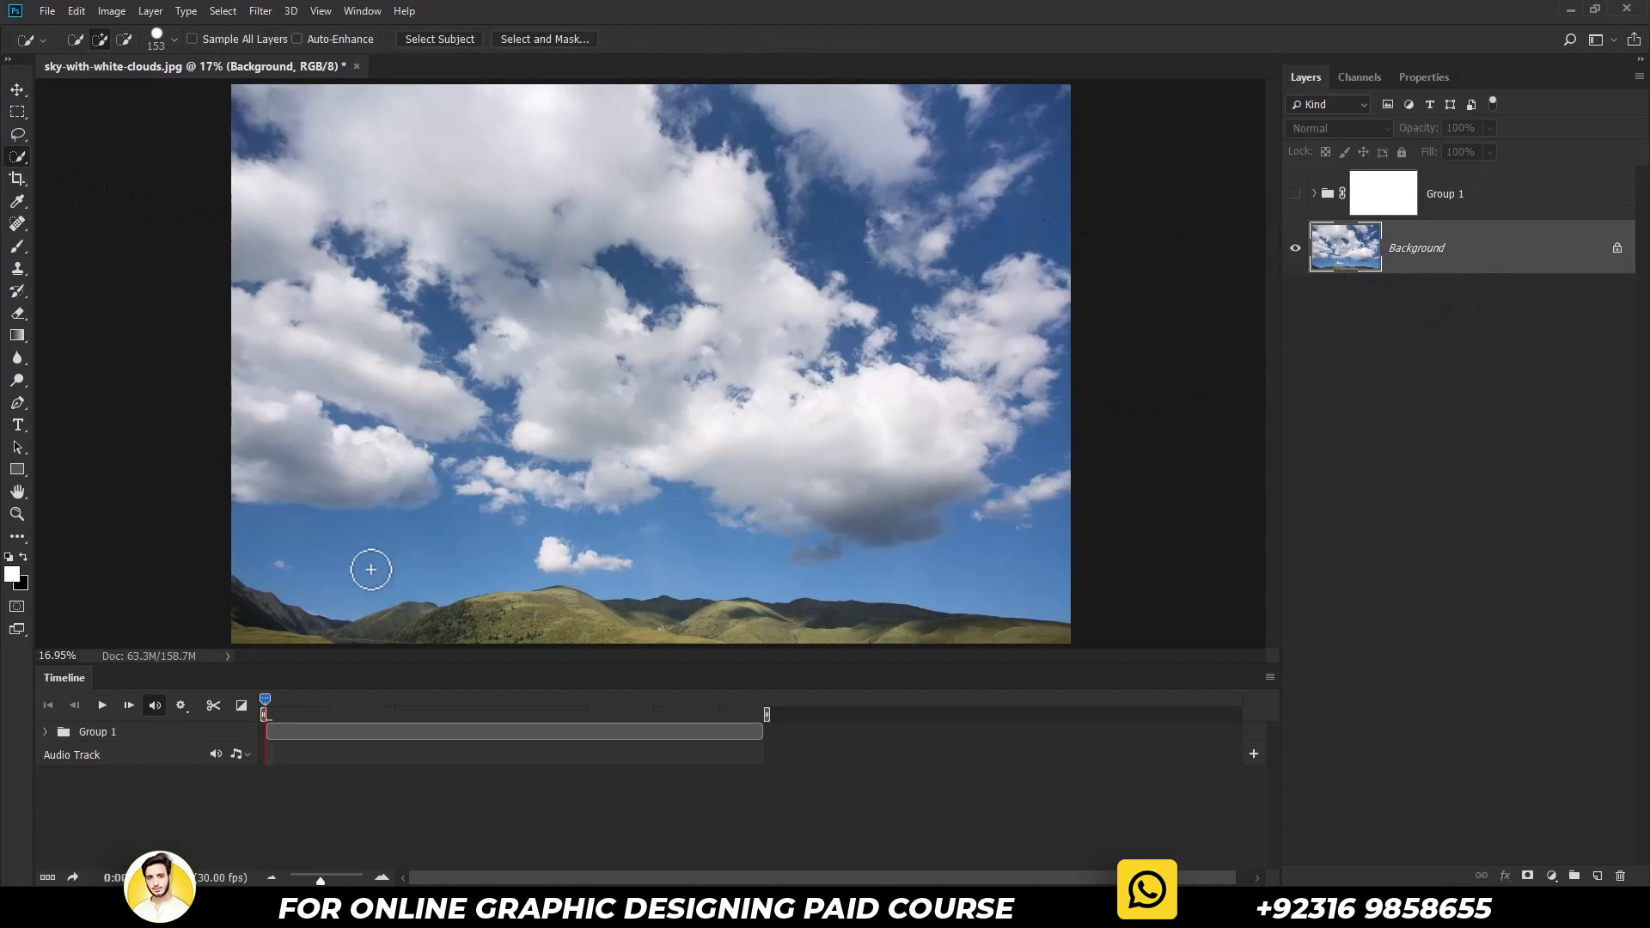
drag(247, 611, 383, 632)
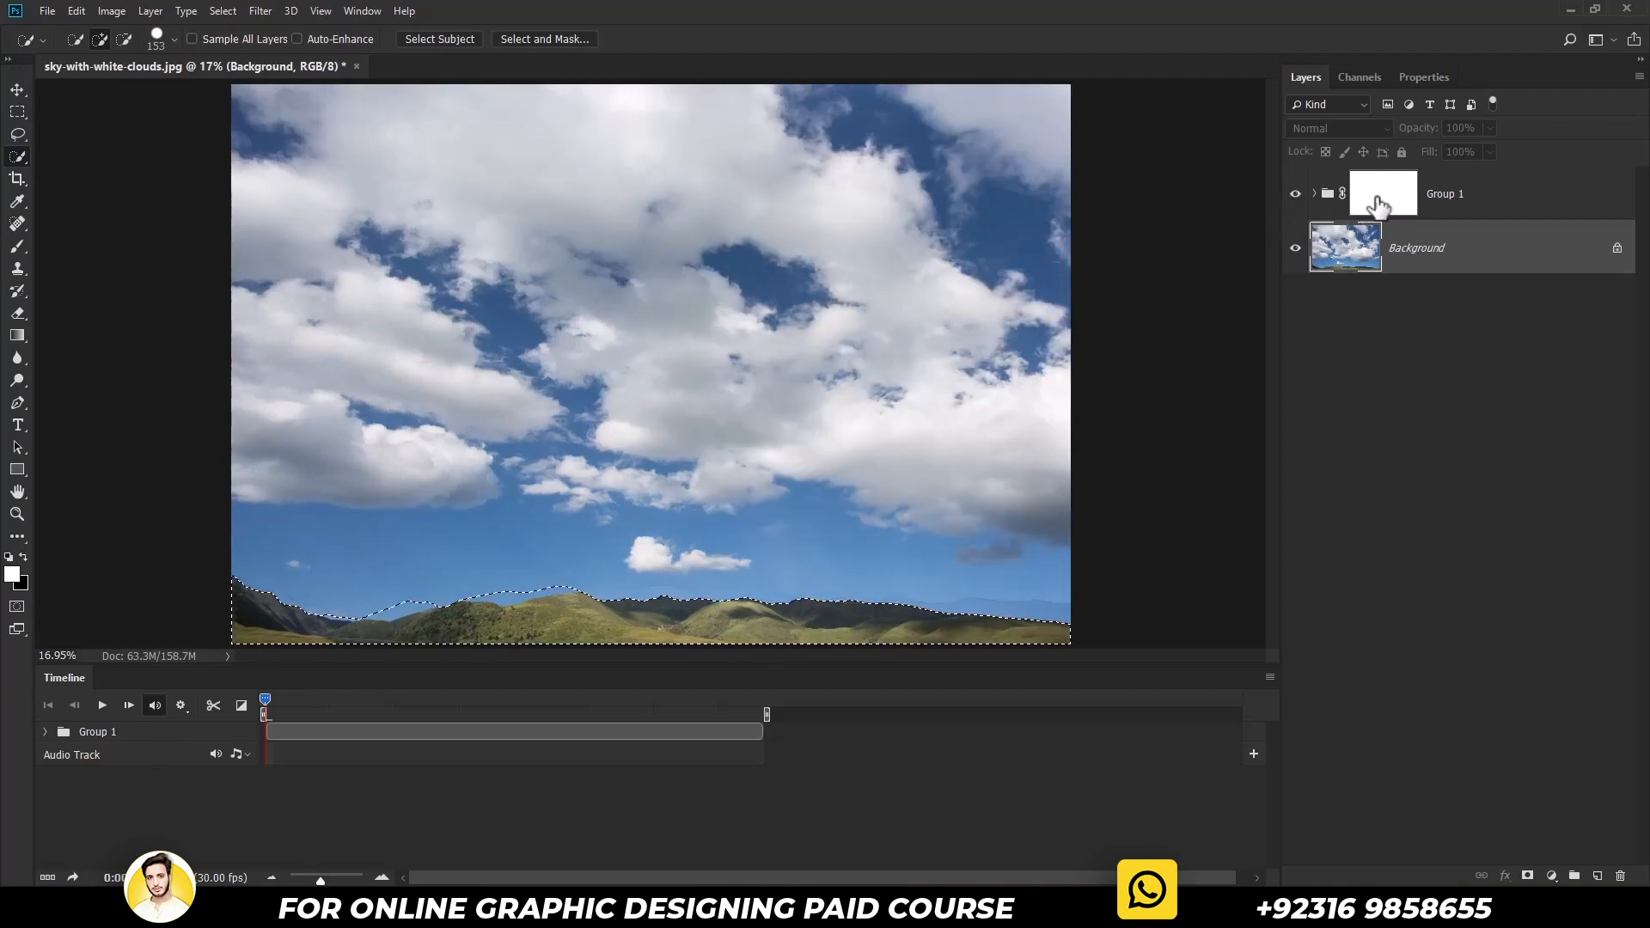
Fill the selected hills with black on the sky group's layer mask, and deselect.
click(1379, 205)
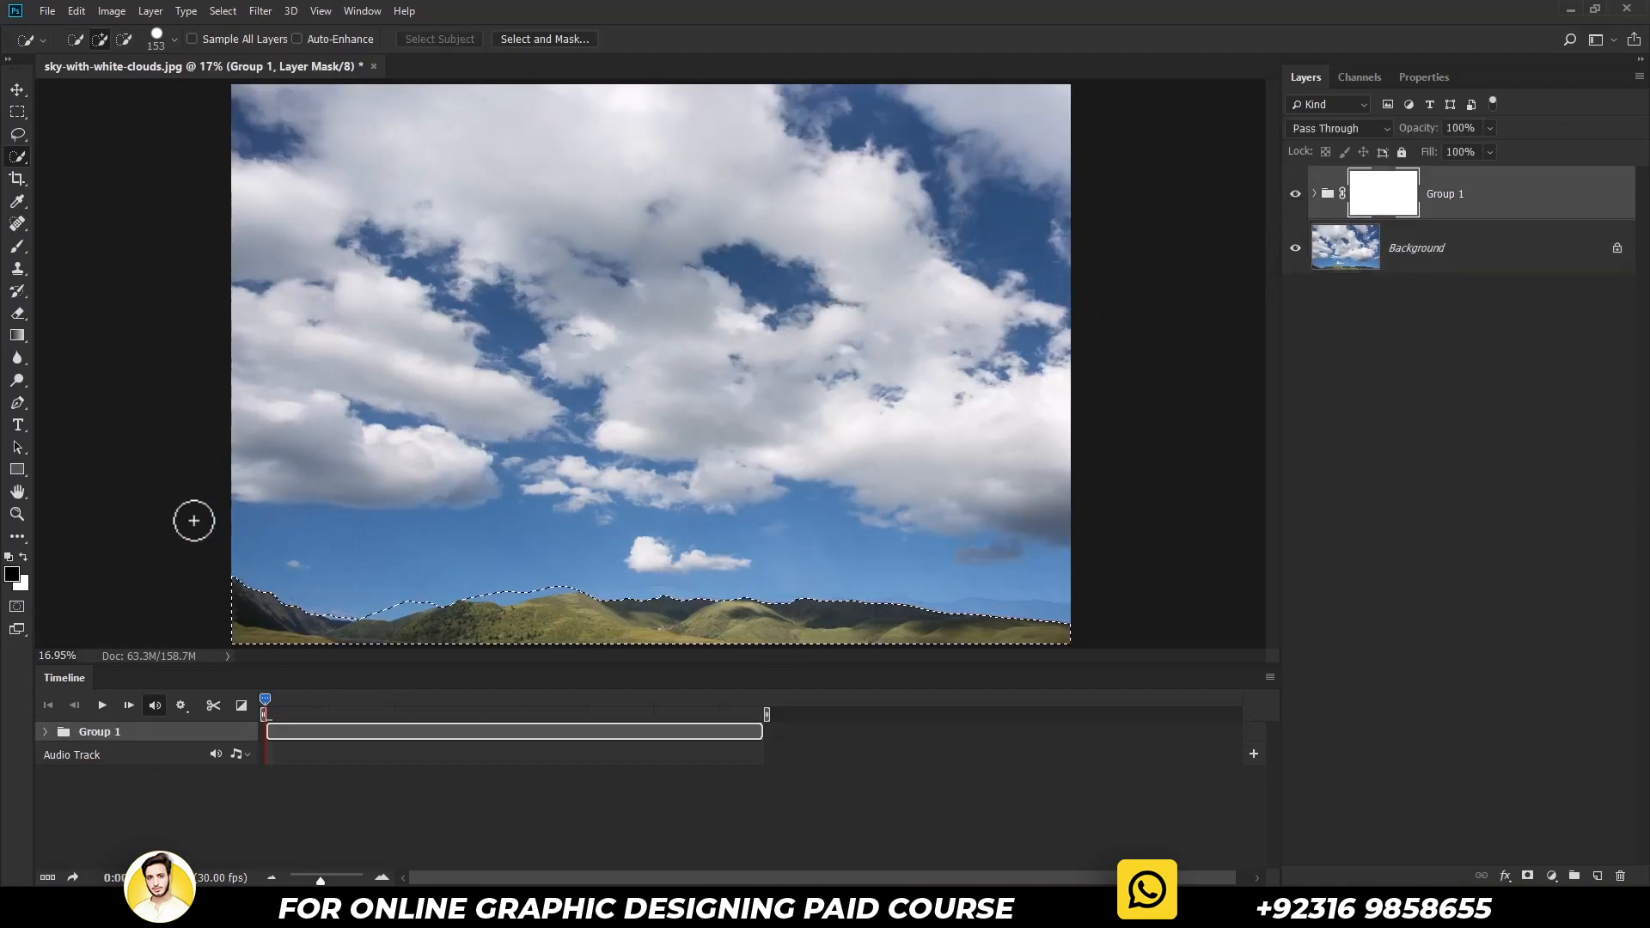
click(22, 555)
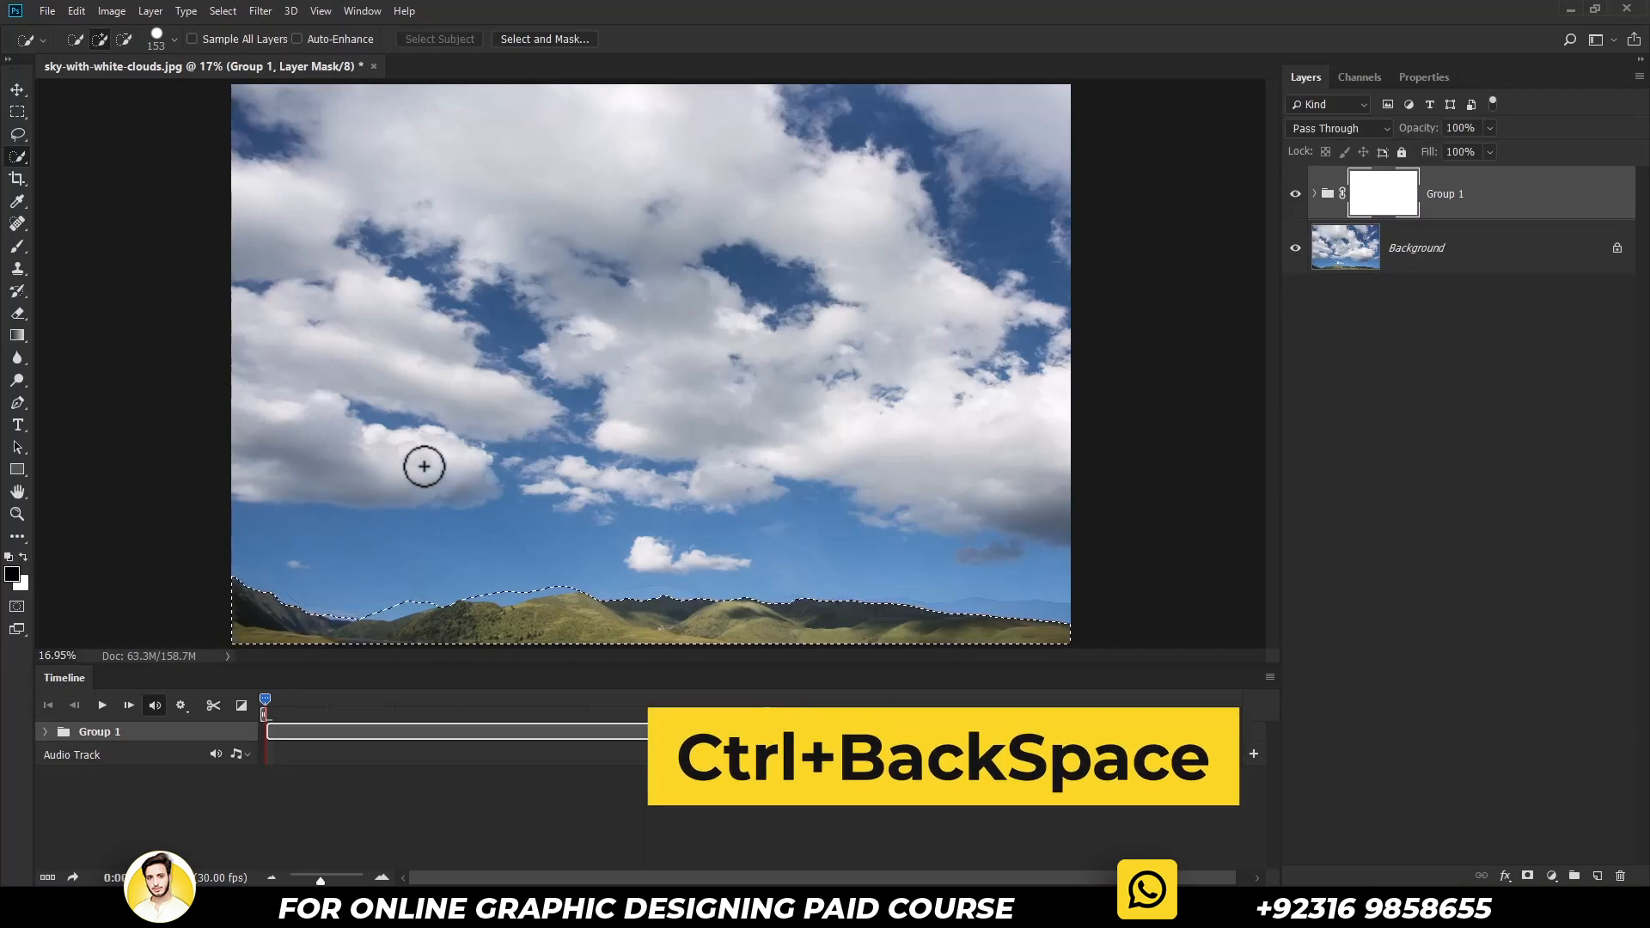
key(ctrl+BackSpace)
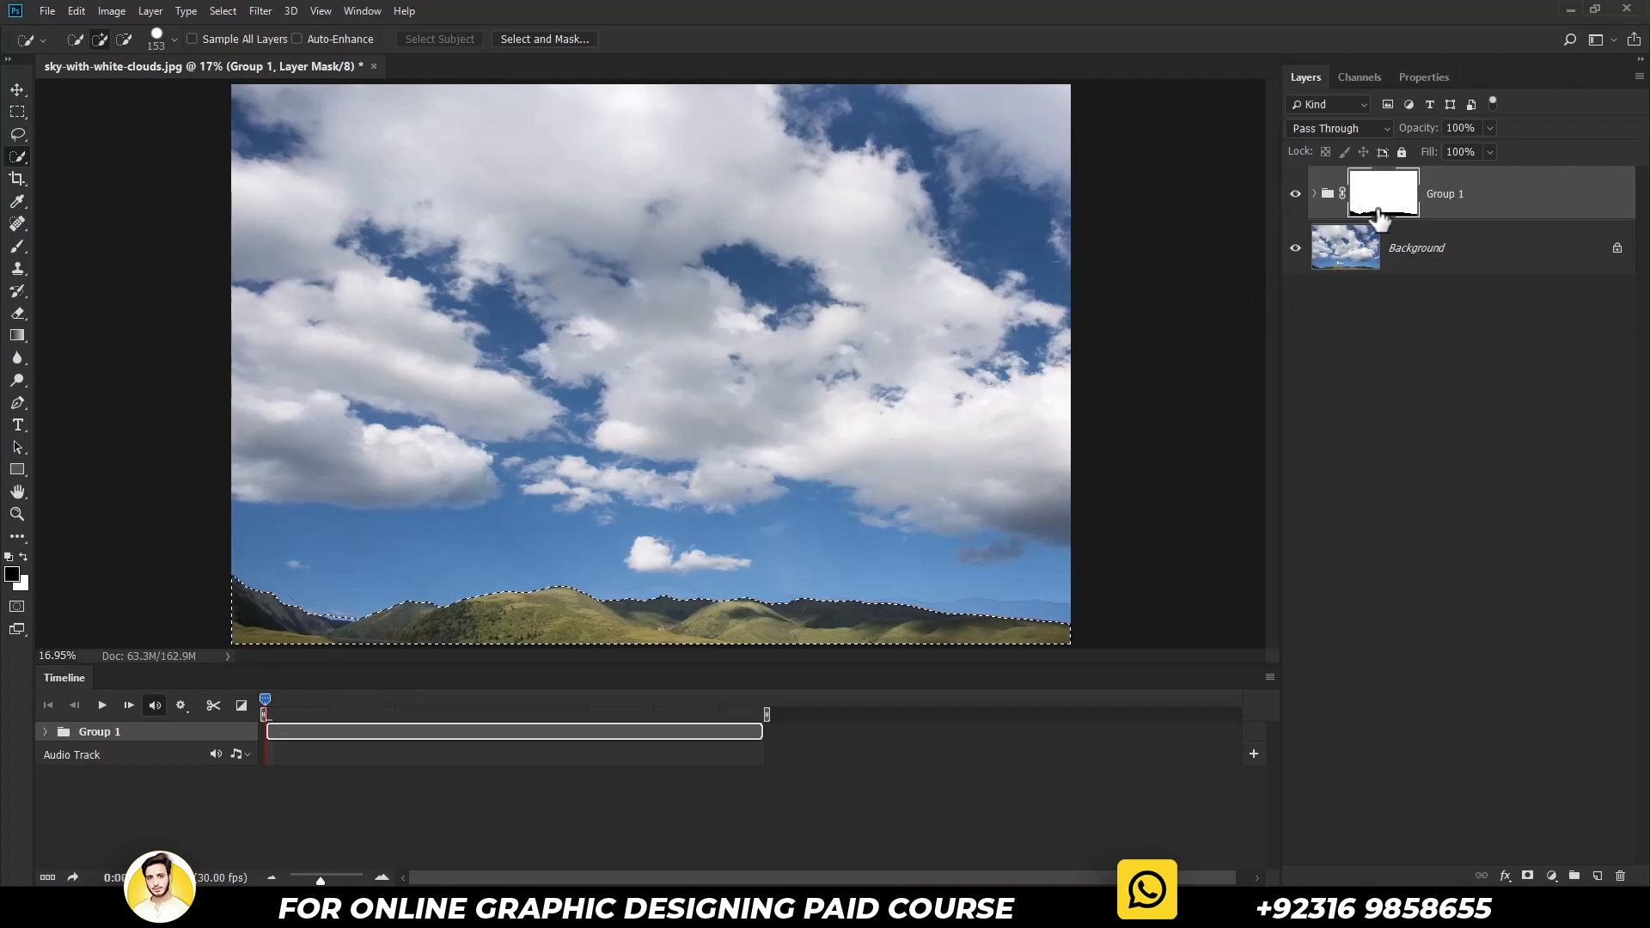
key(ctrl+d)
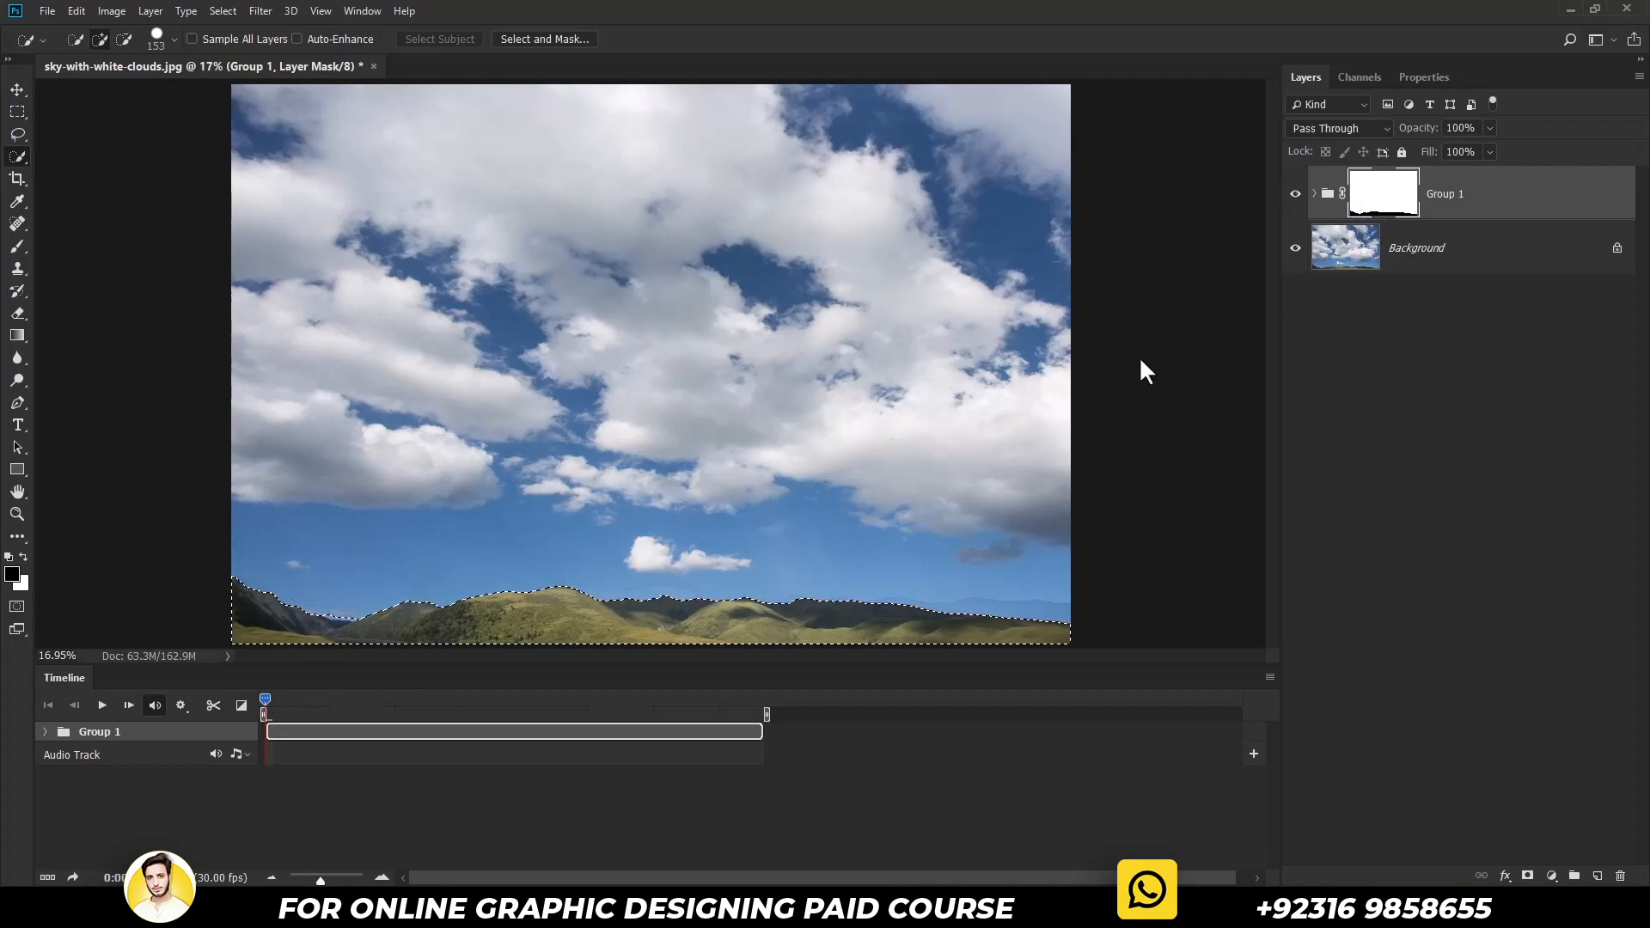
Paint black with the Brush on the group mask along the right-hand hill ridge, playing the animation to check the edge.
key(space)
key(space)
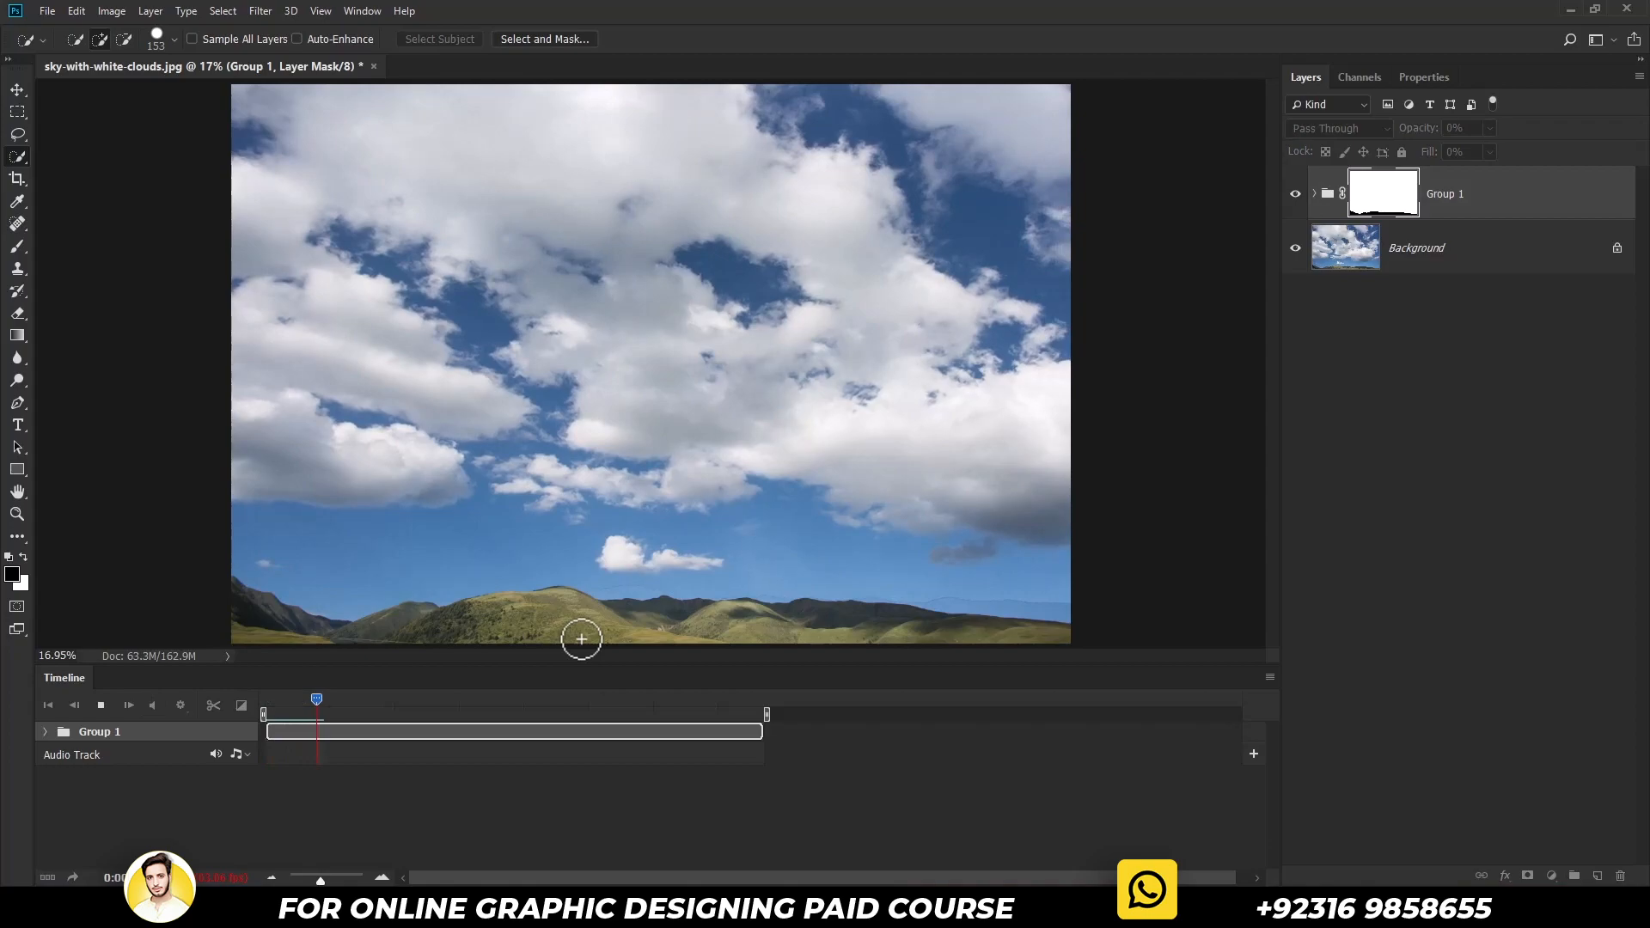
key(q)
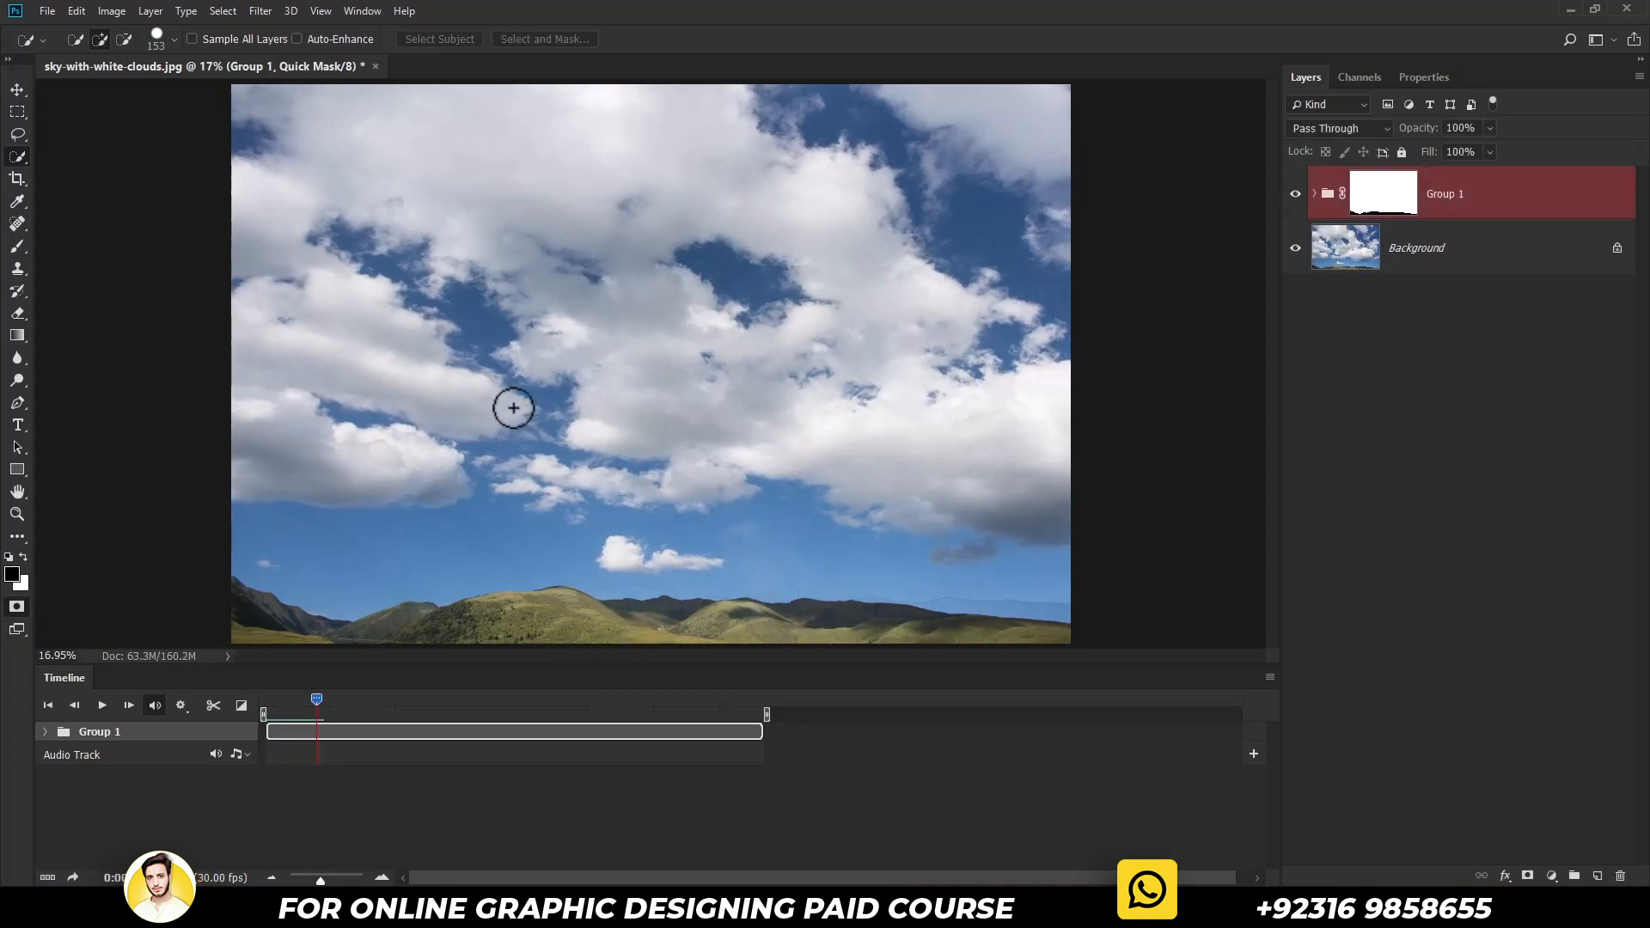
key(q)
key(b)
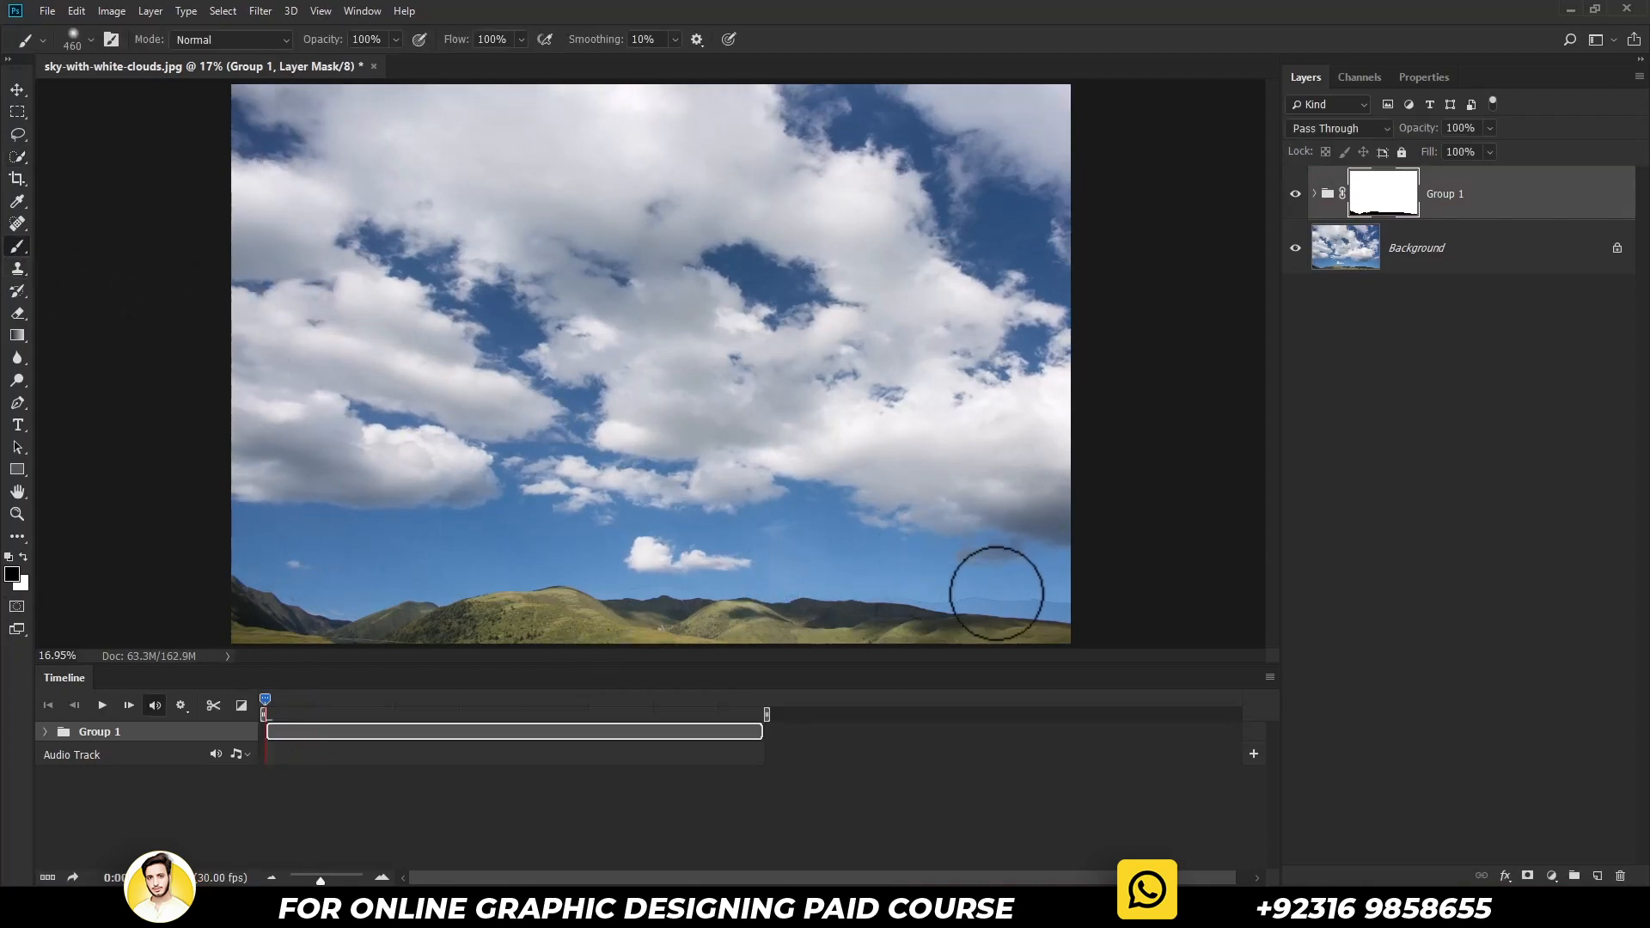
key(space)
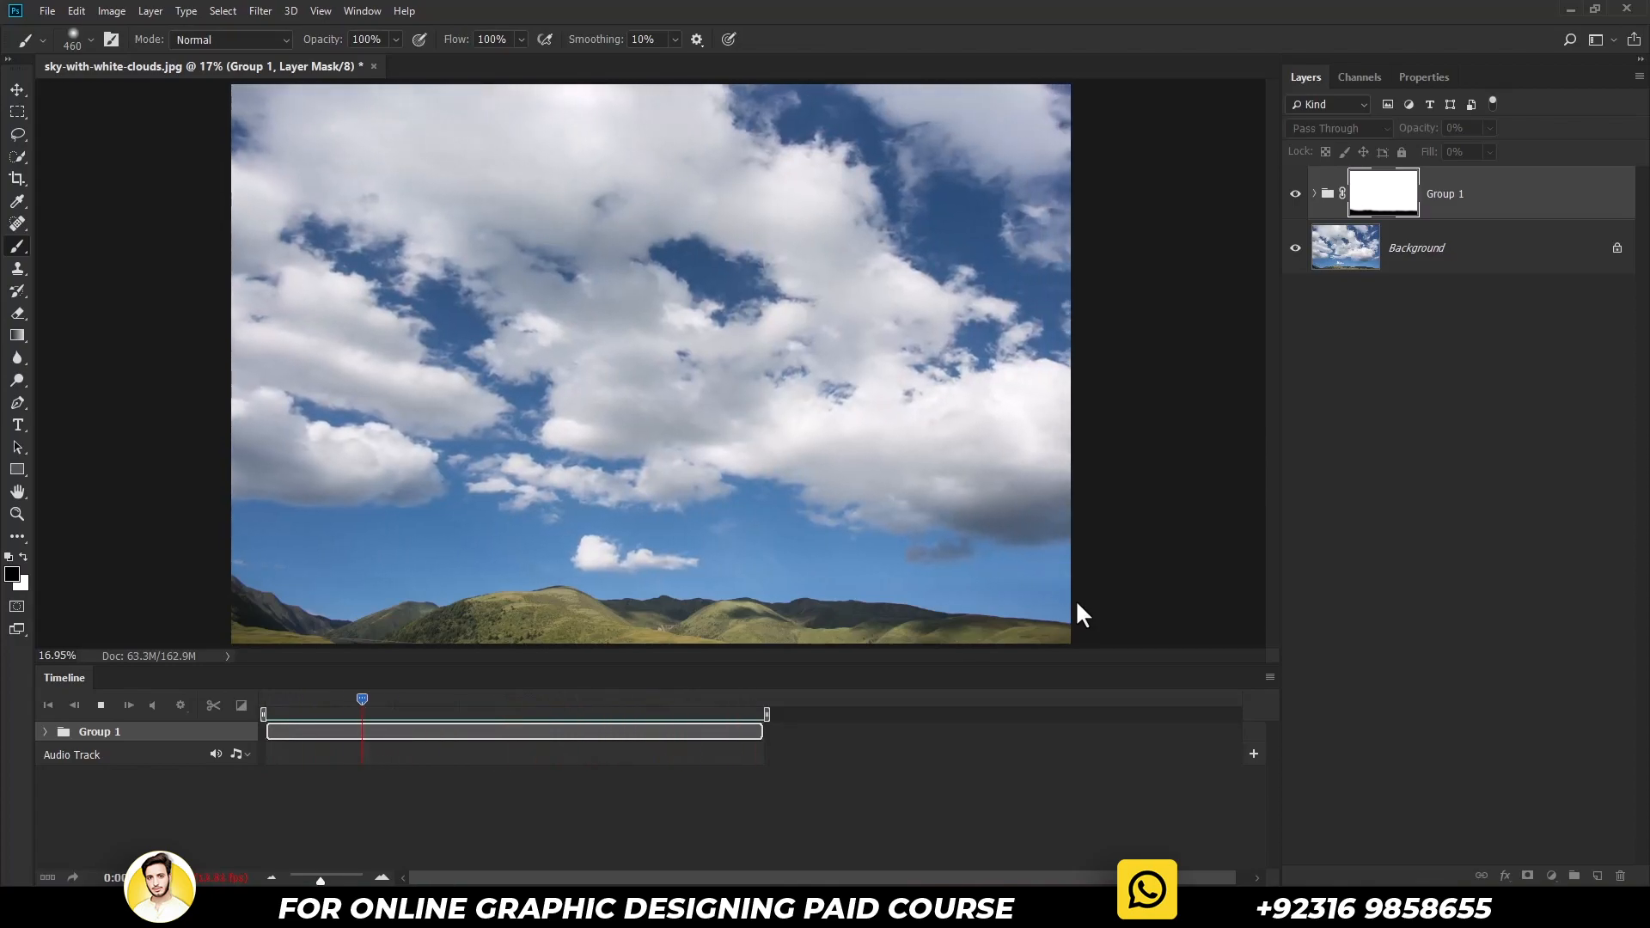
key(space)
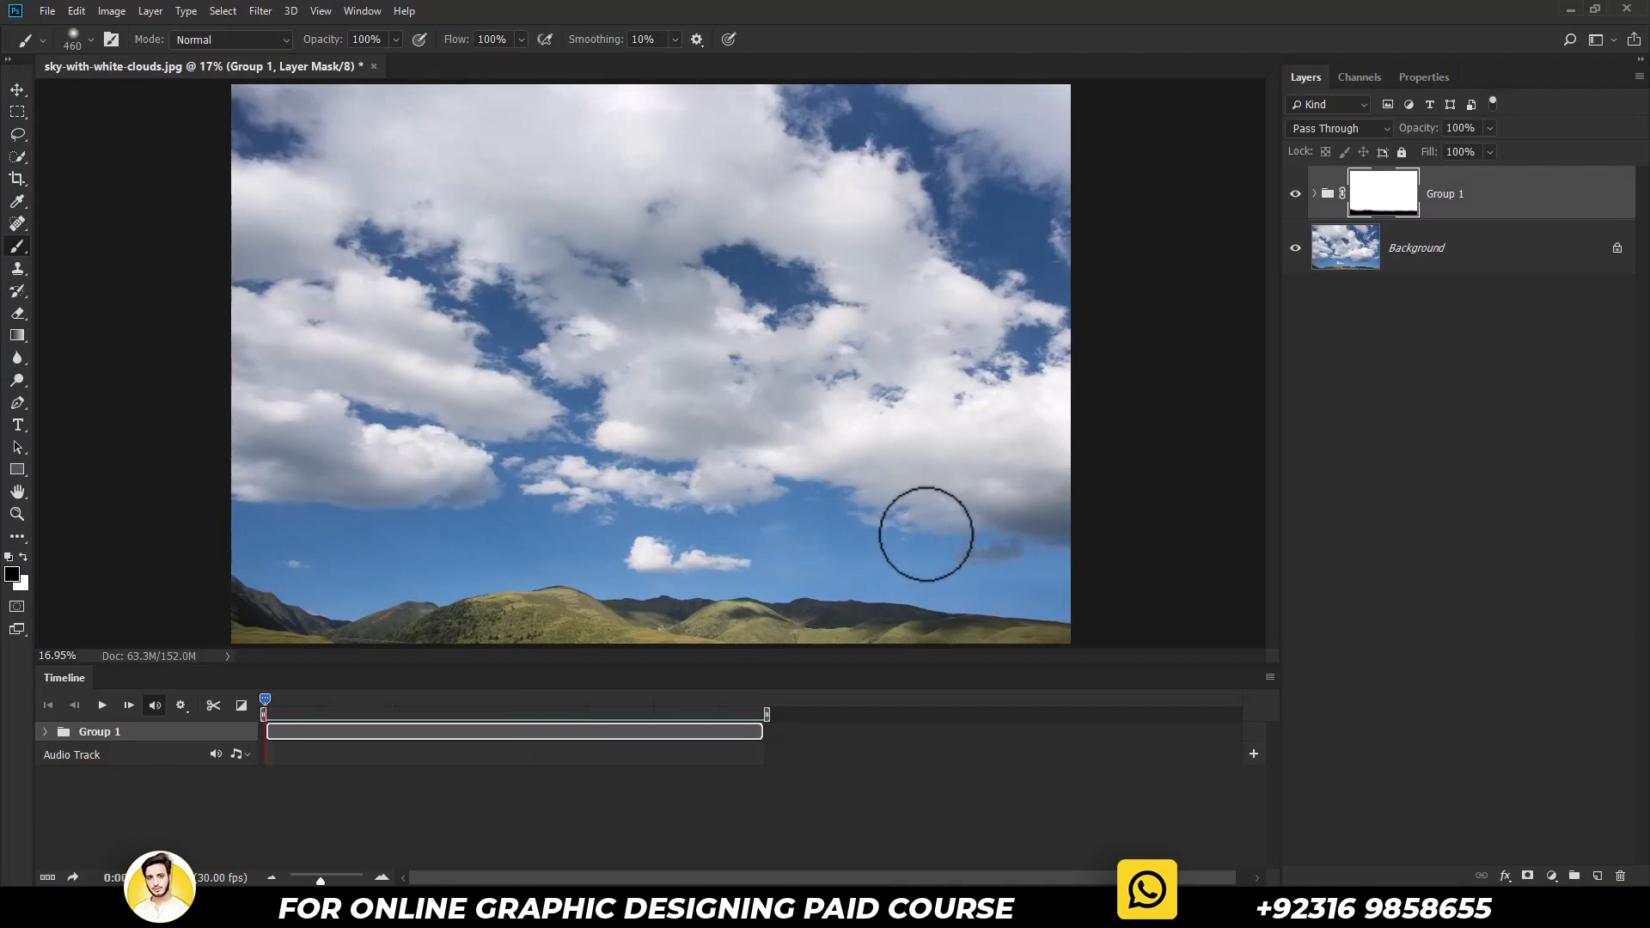
Add a Curves adjustment layer above the sky group with the auto color correction algorithm Find Dark & Light Colors.
click(17, 89)
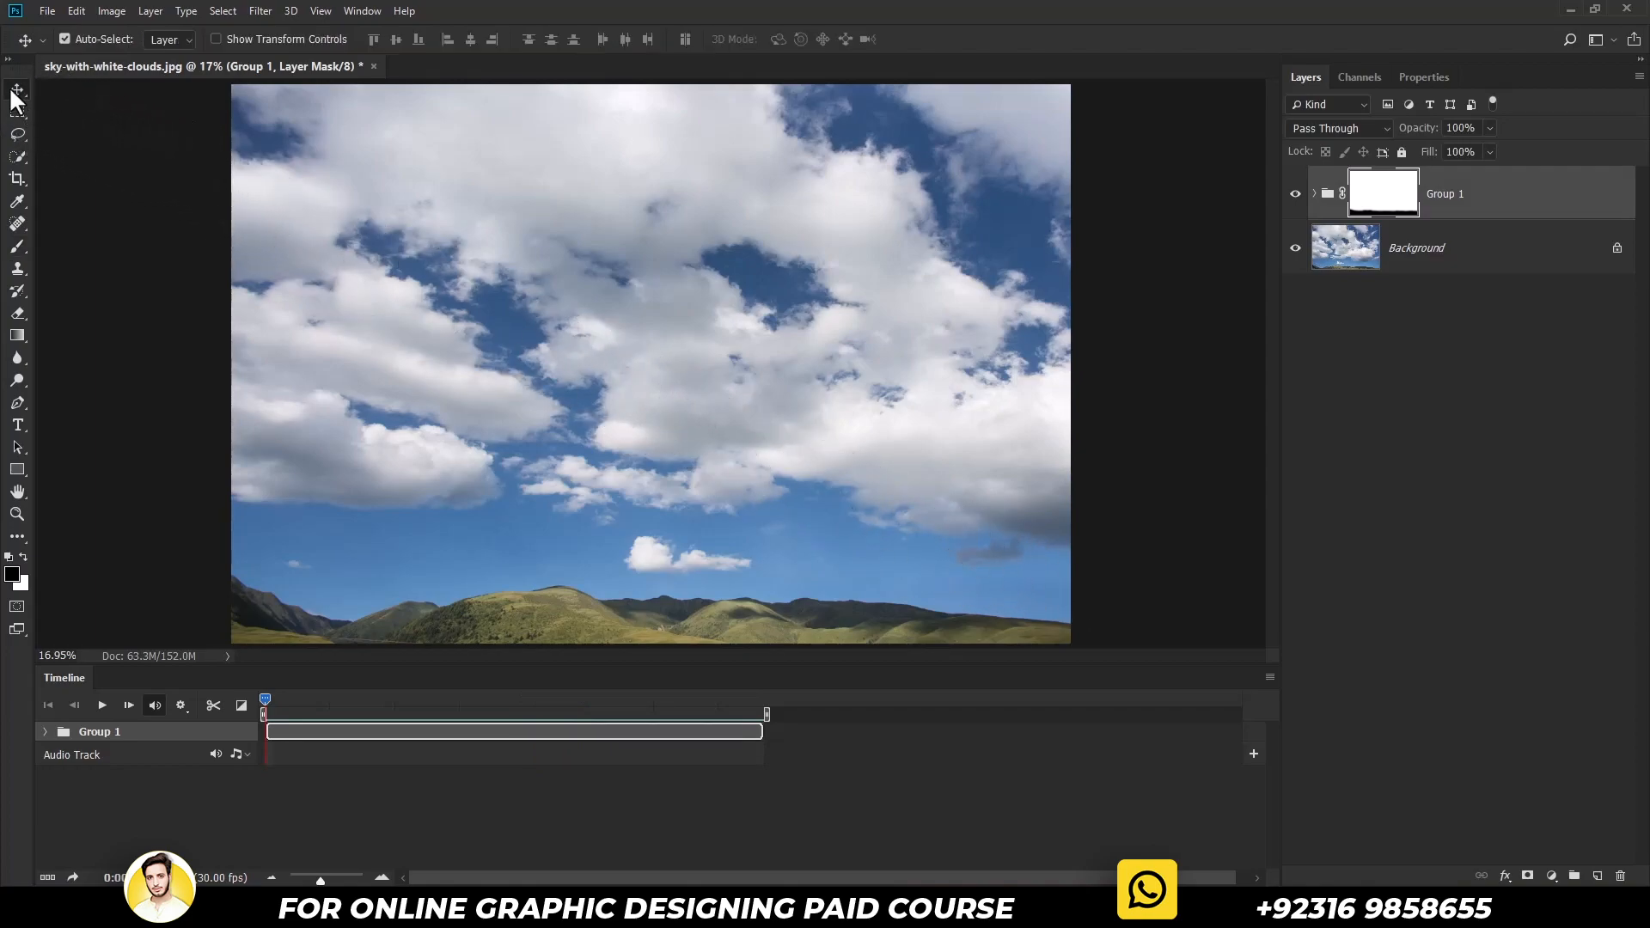
click(1486, 202)
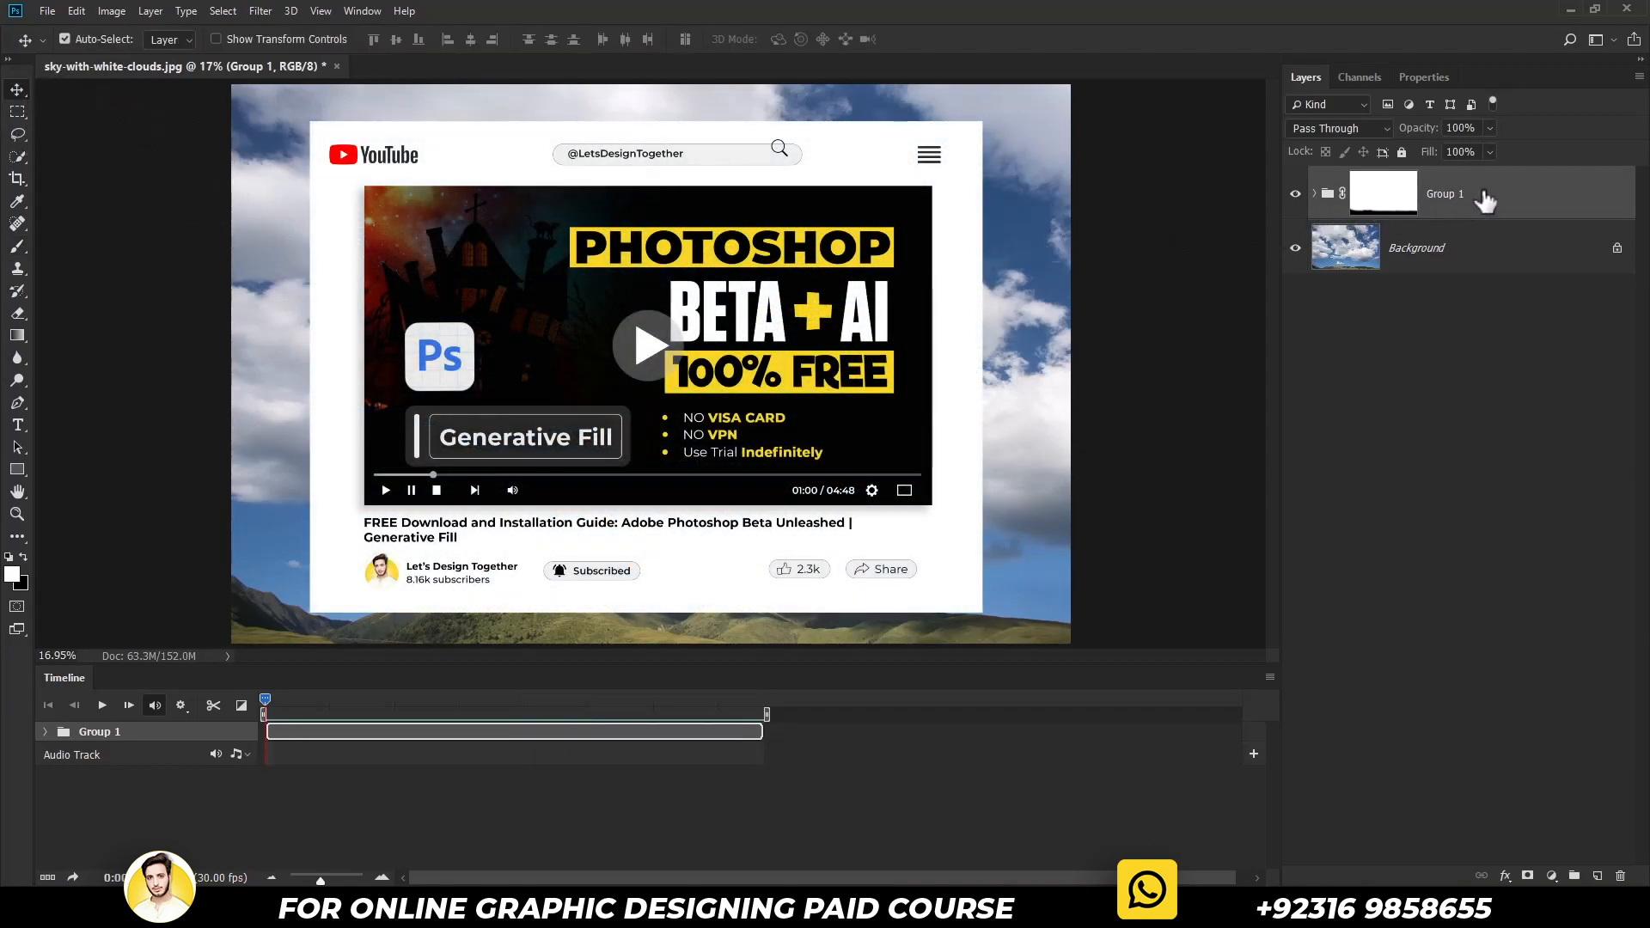
click(1551, 876)
click(1572, 656)
alt+click(1607, 156)
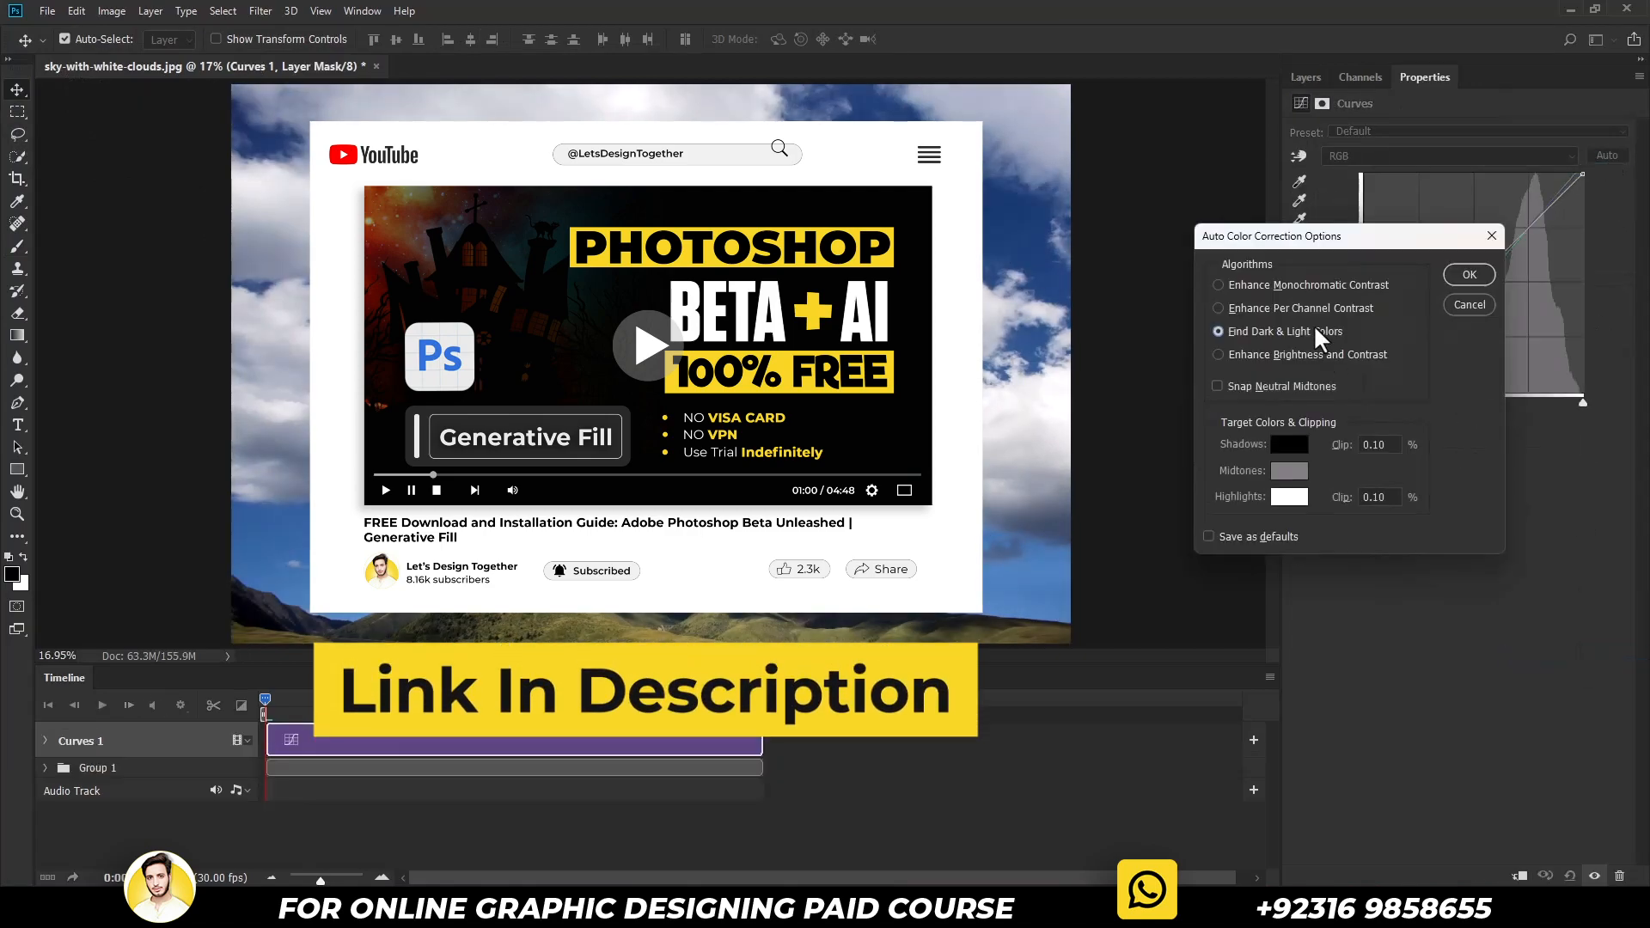
key(Escape)
Add a Color Lookup adjustment layer above the Curves layer, load a 3D LUT, and set the layer's opacity to 50%.
click(1551, 875)
click(1591, 790)
click(1586, 134)
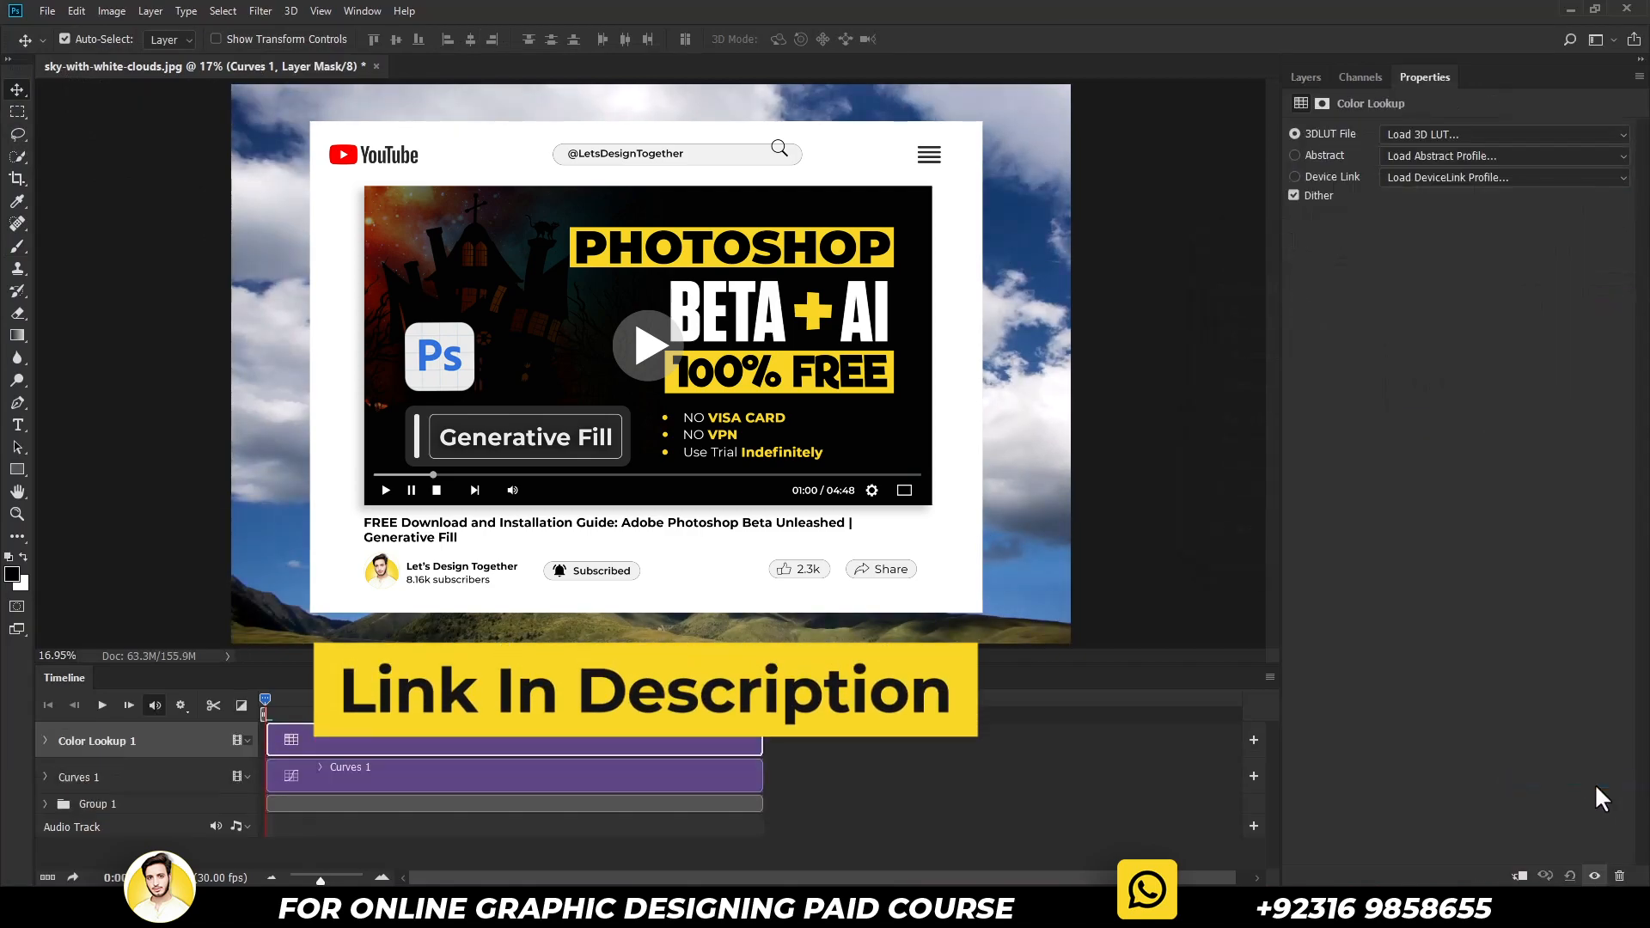
click(1555, 256)
click(1306, 77)
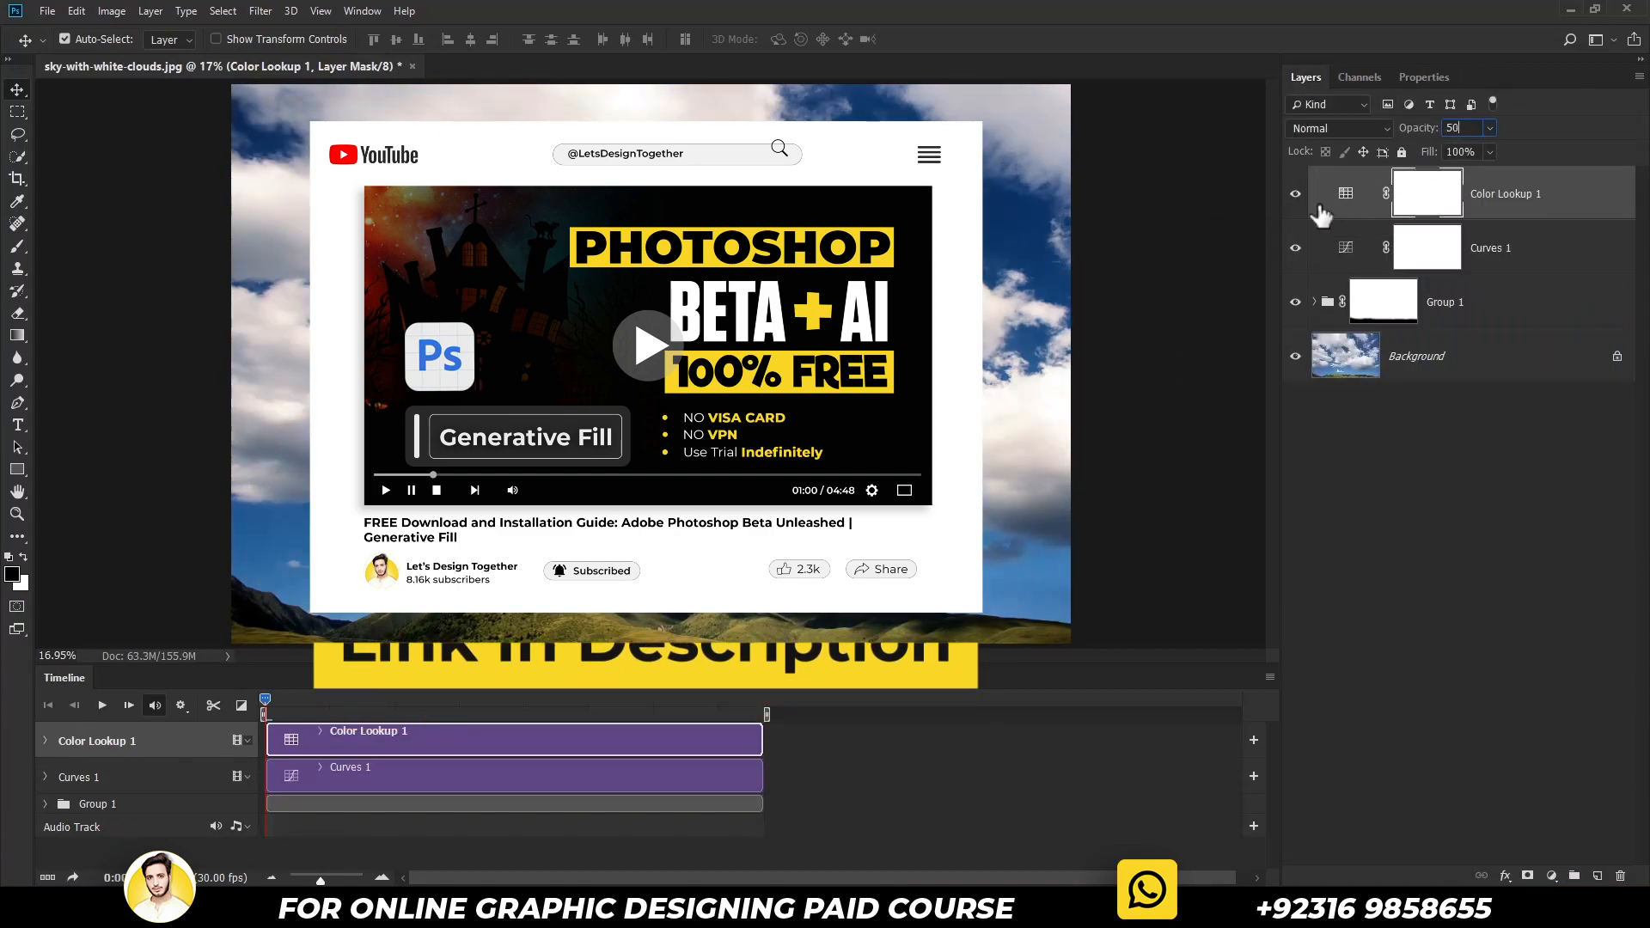
Enlarge the canvas area, fit the image in it, and play the animation to check the color-graded clouds.
drag(855, 668, 859, 796)
key(ctrl+0)
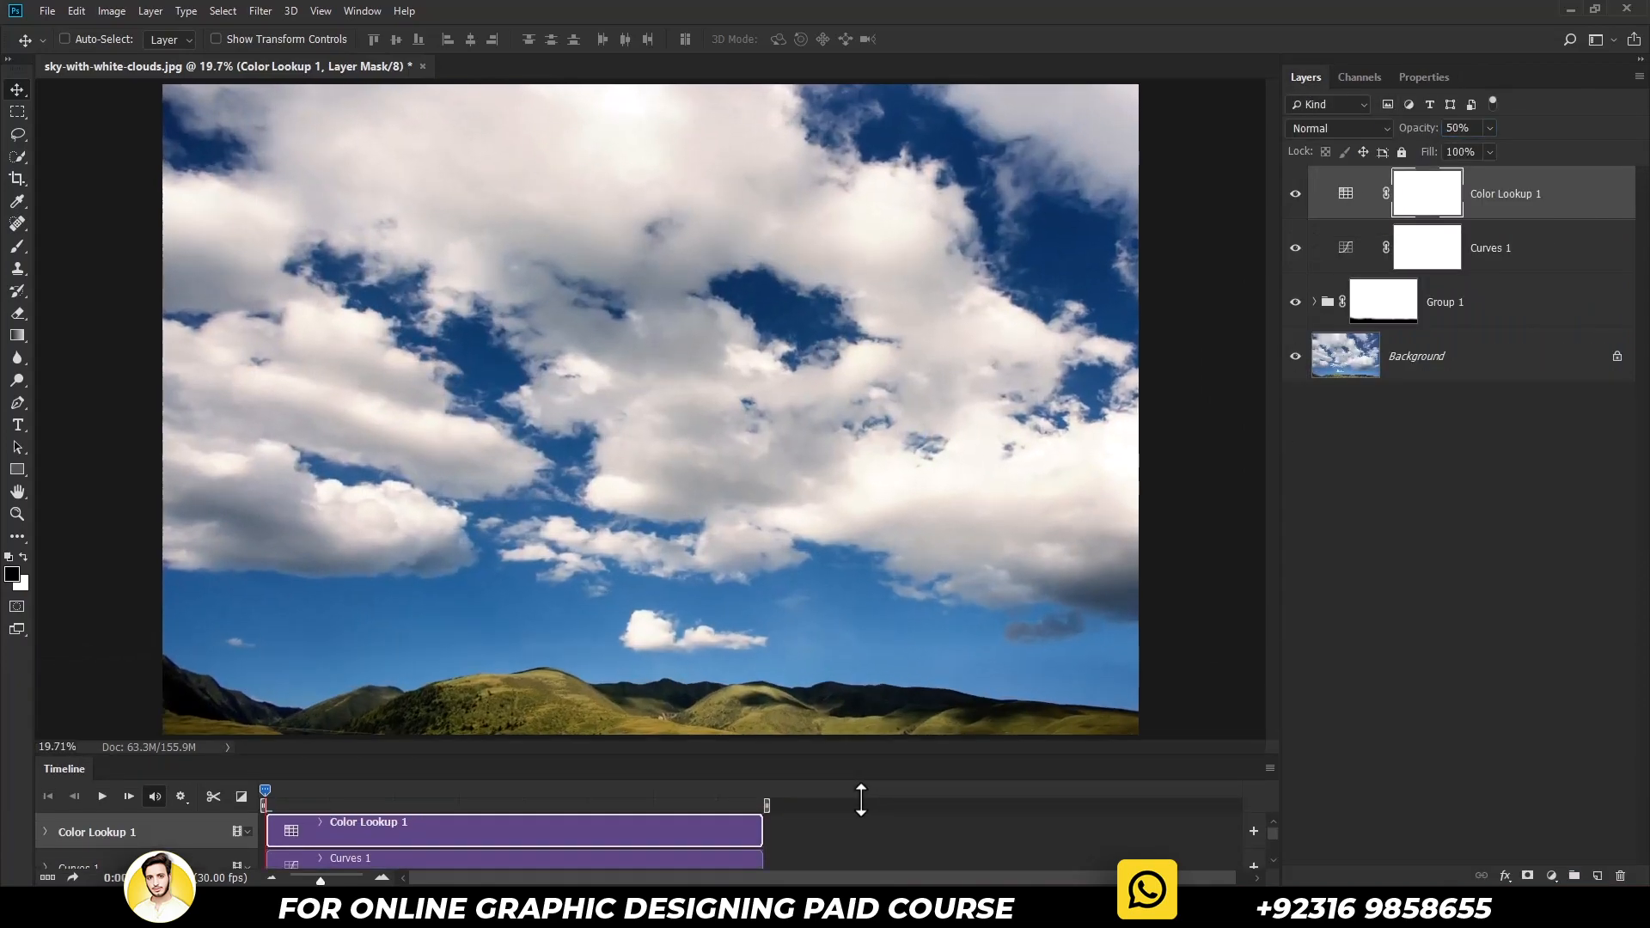
key(space)
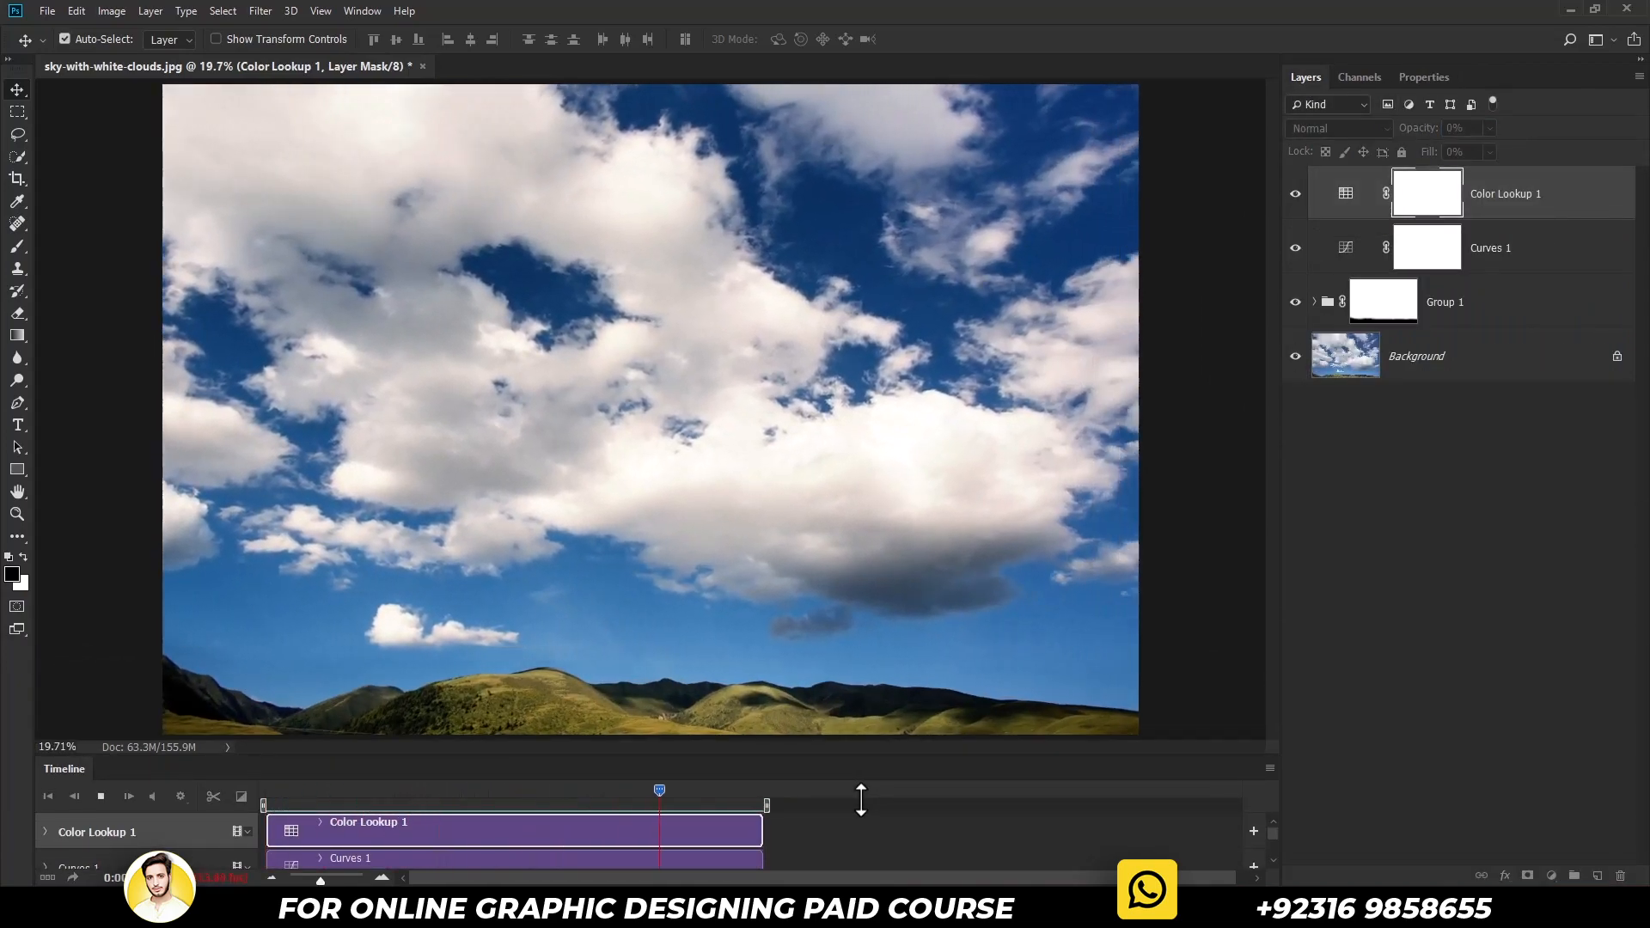
key(space)
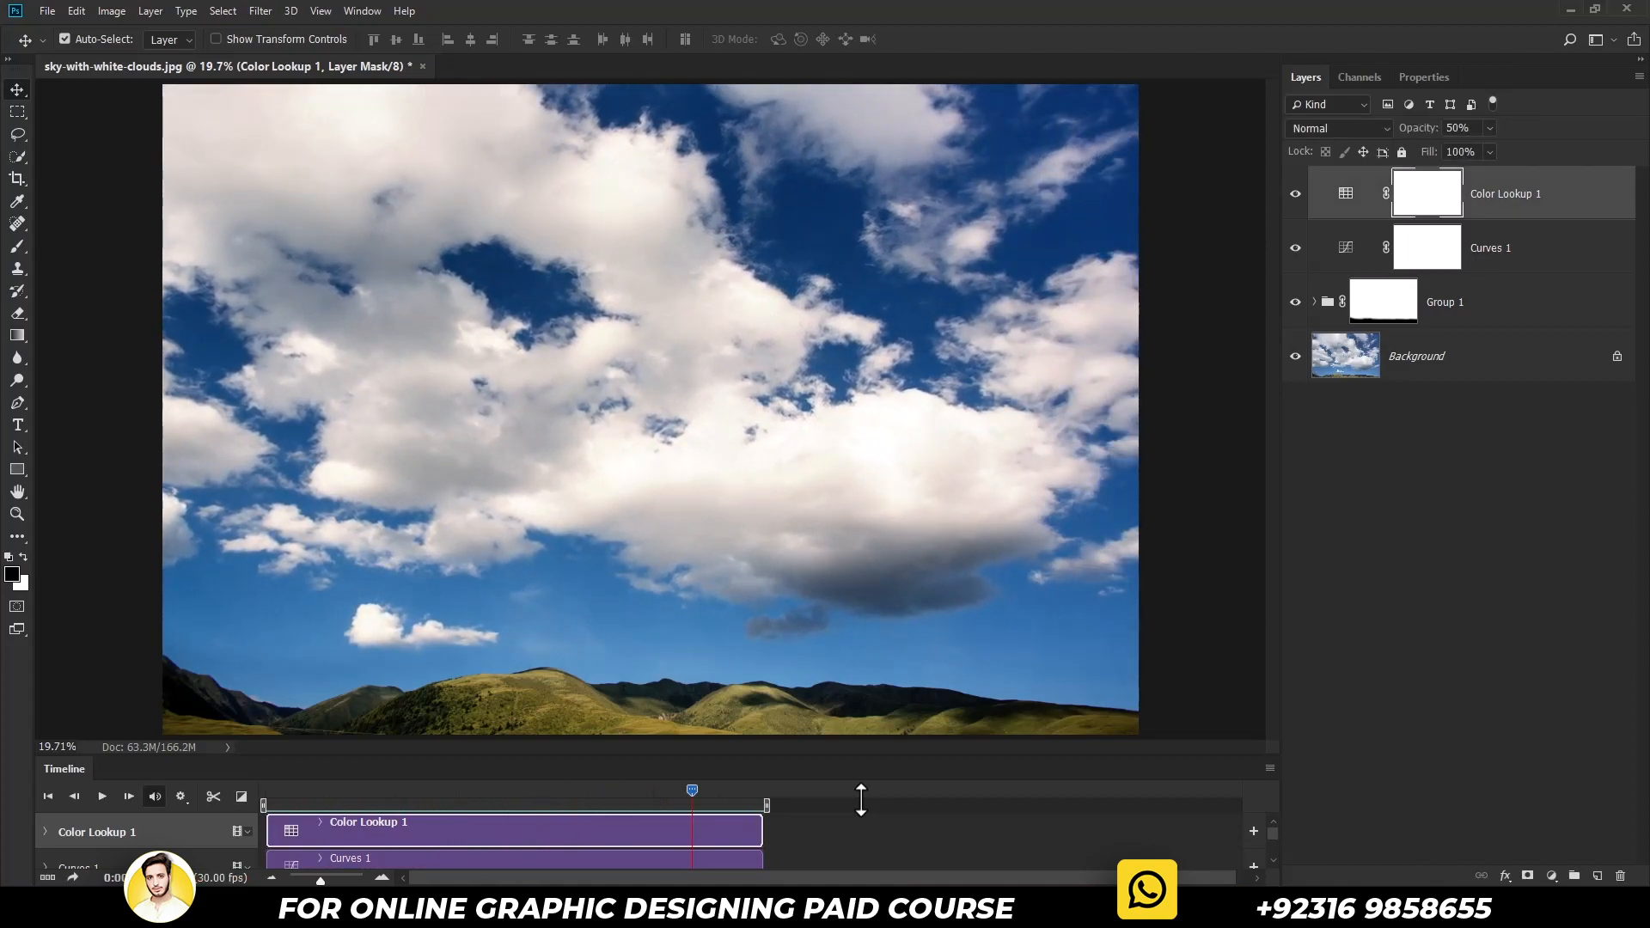
Set up a video render named Animation.mp4 in H.264 format with the High Quality preset.
click(1270, 767)
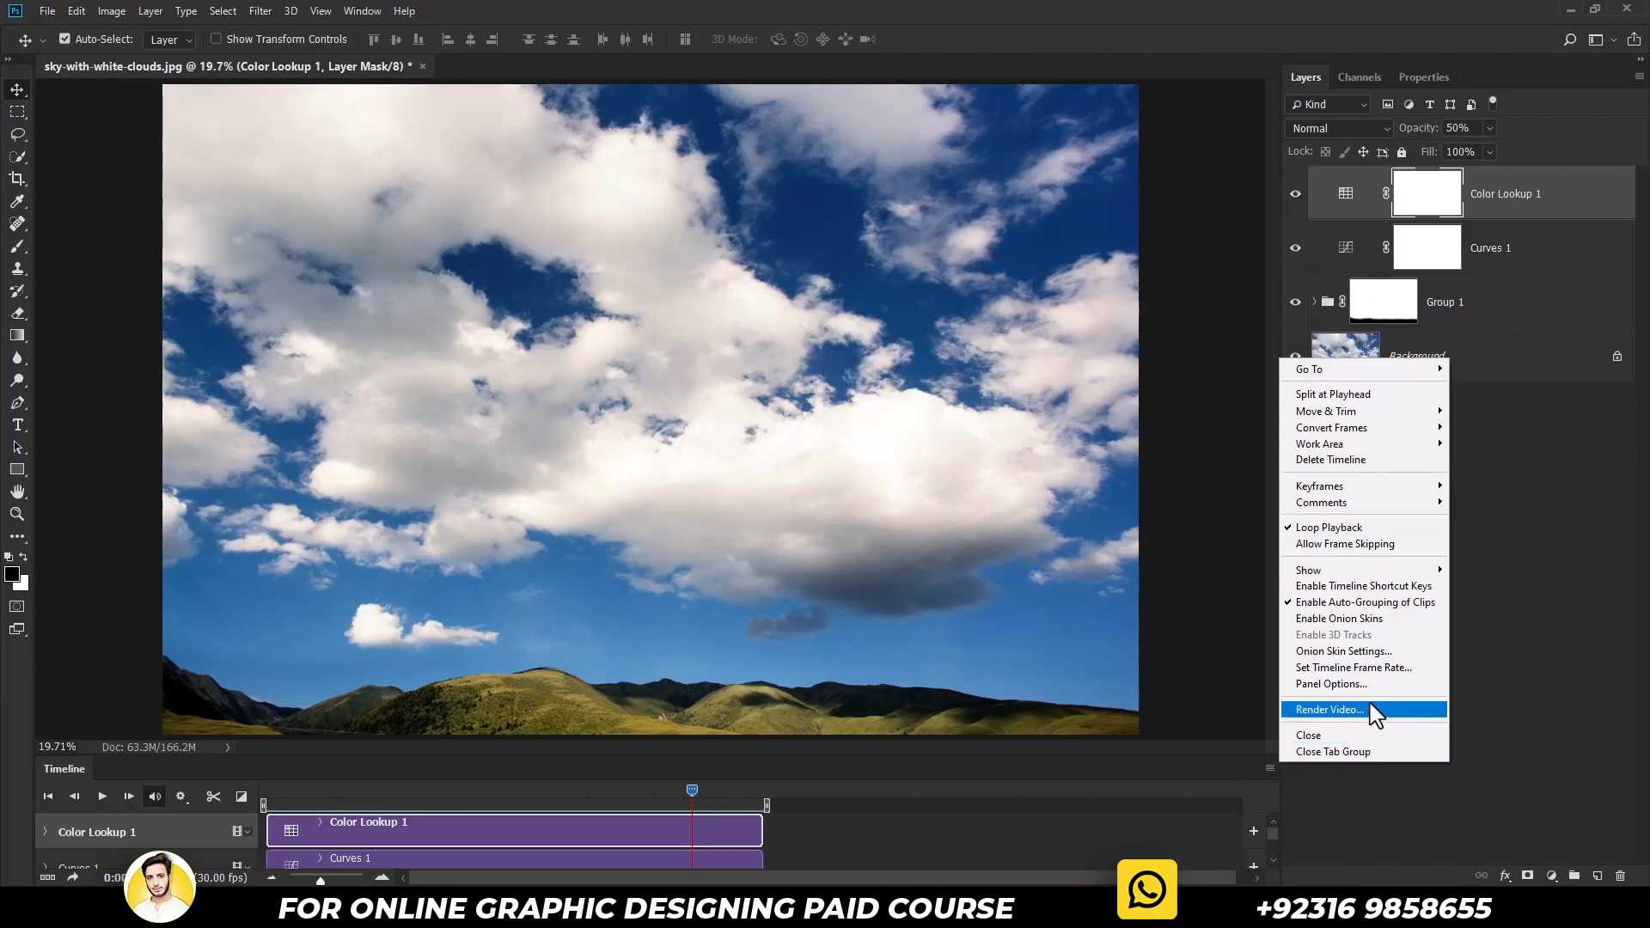
click(1410, 721)
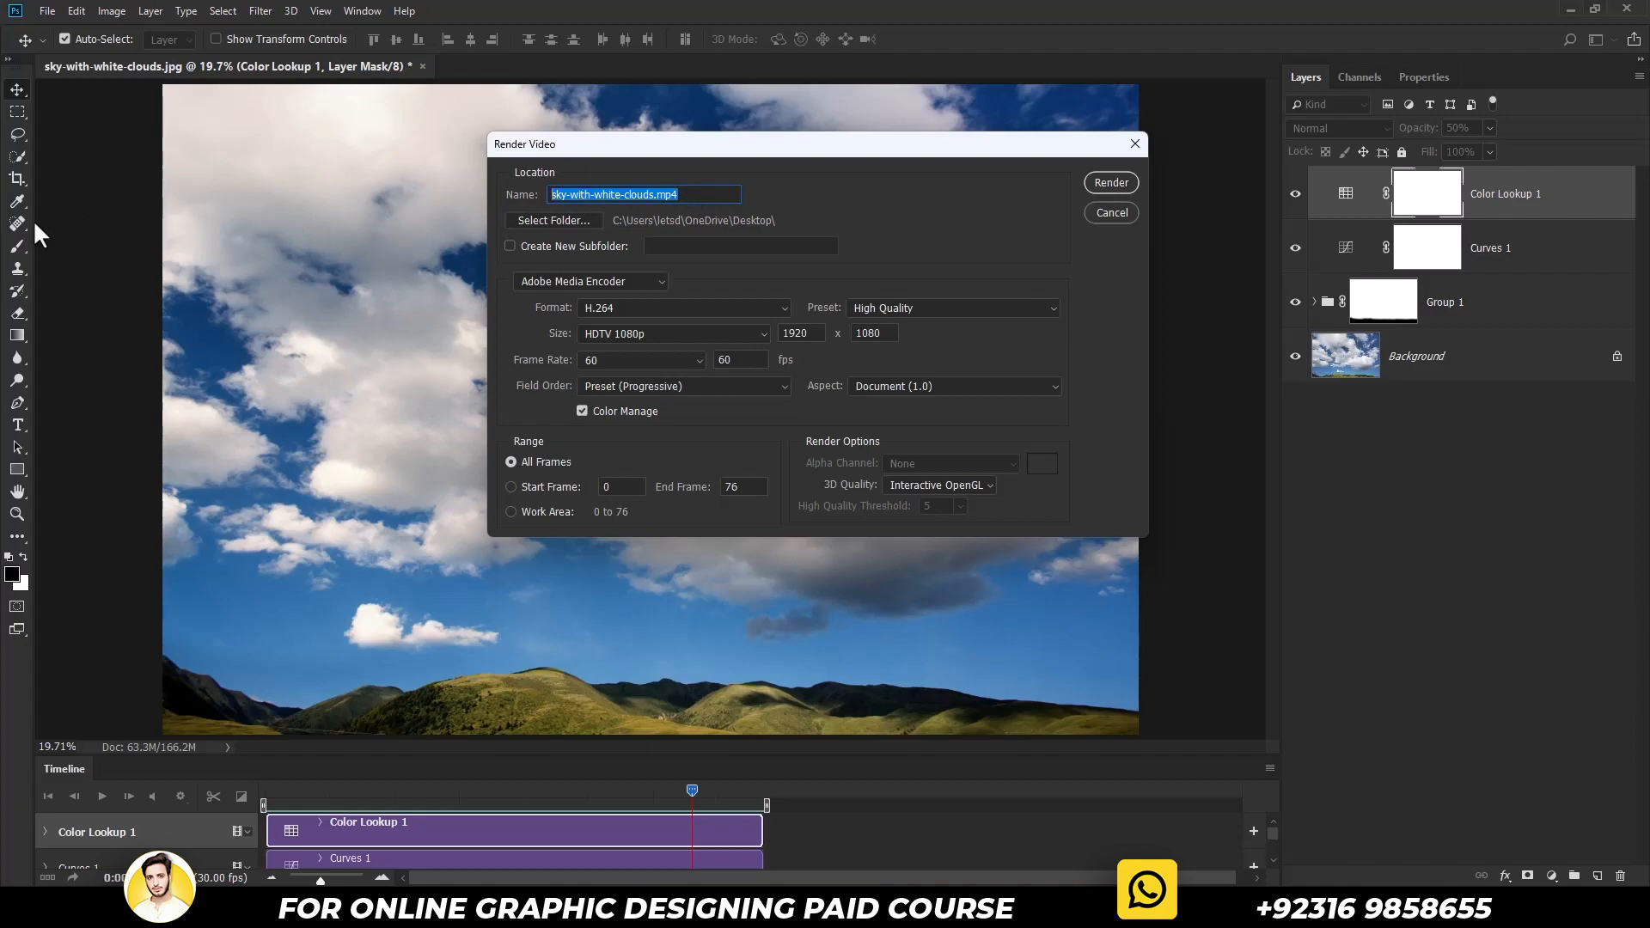
text(Animation)
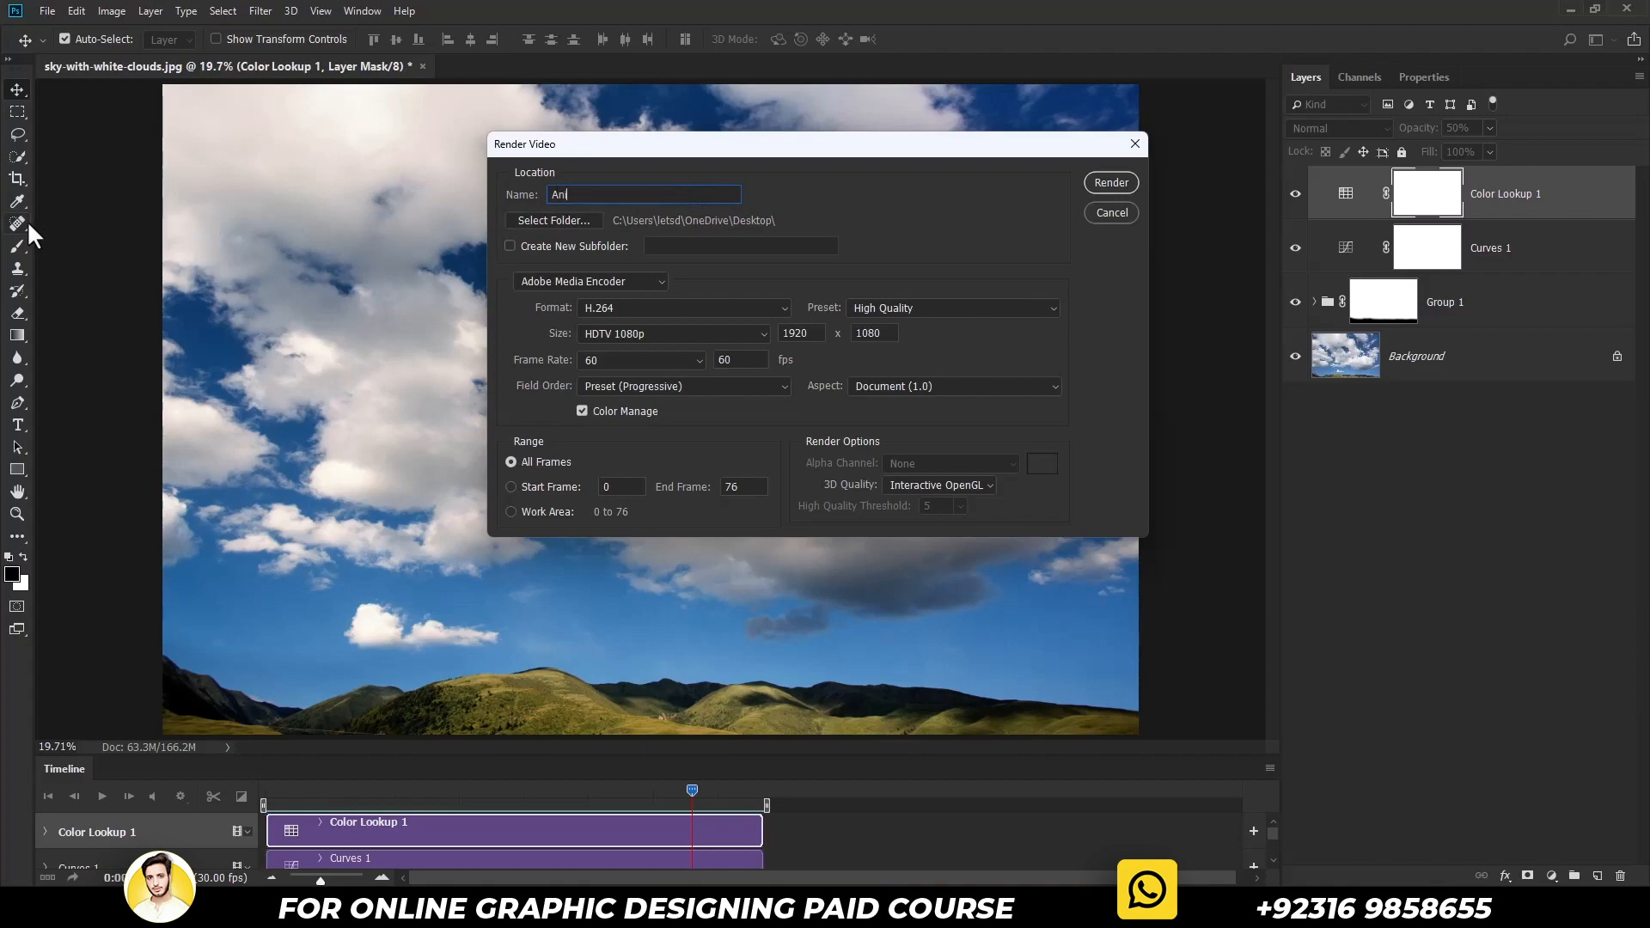
click(697, 306)
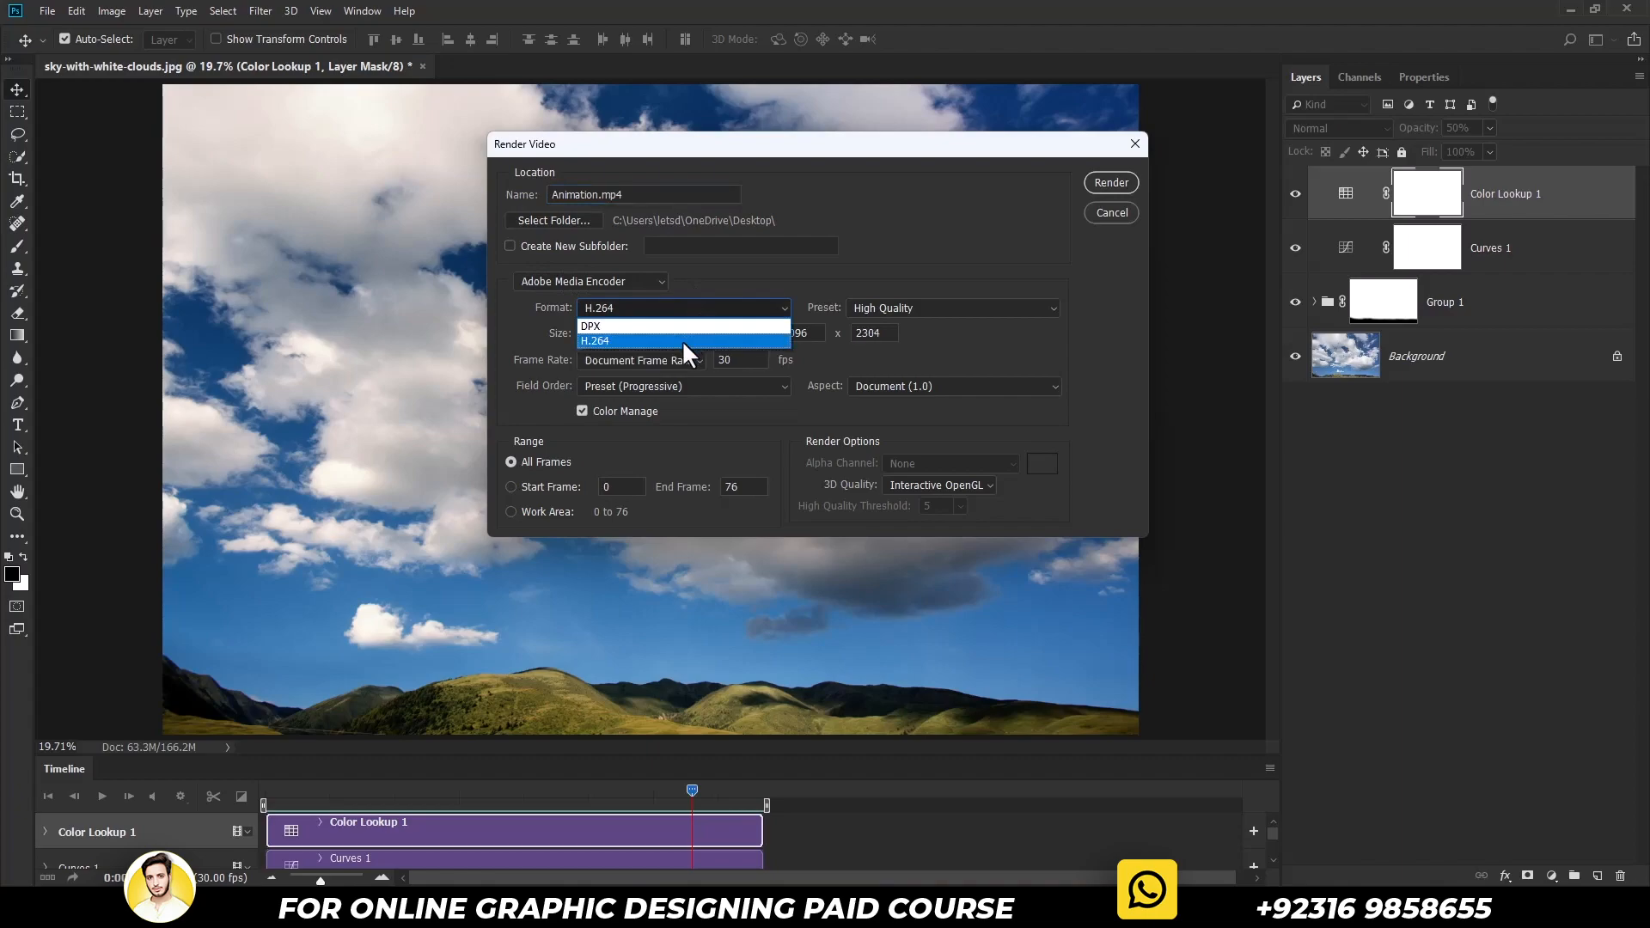
click(679, 342)
click(885, 311)
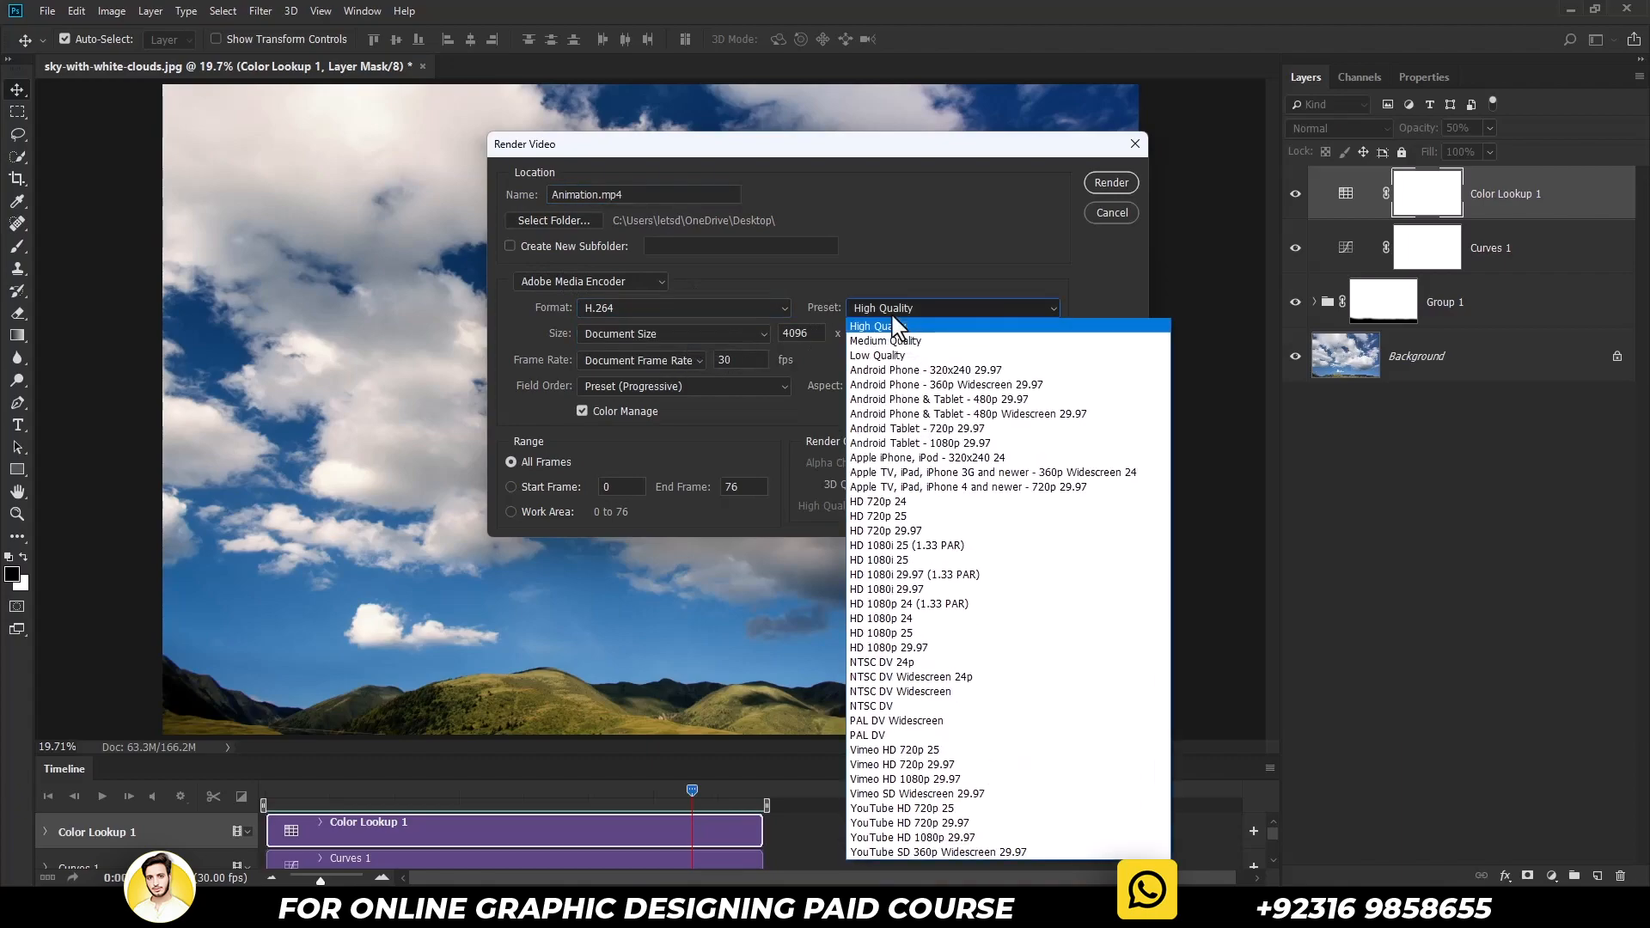
click(925, 323)
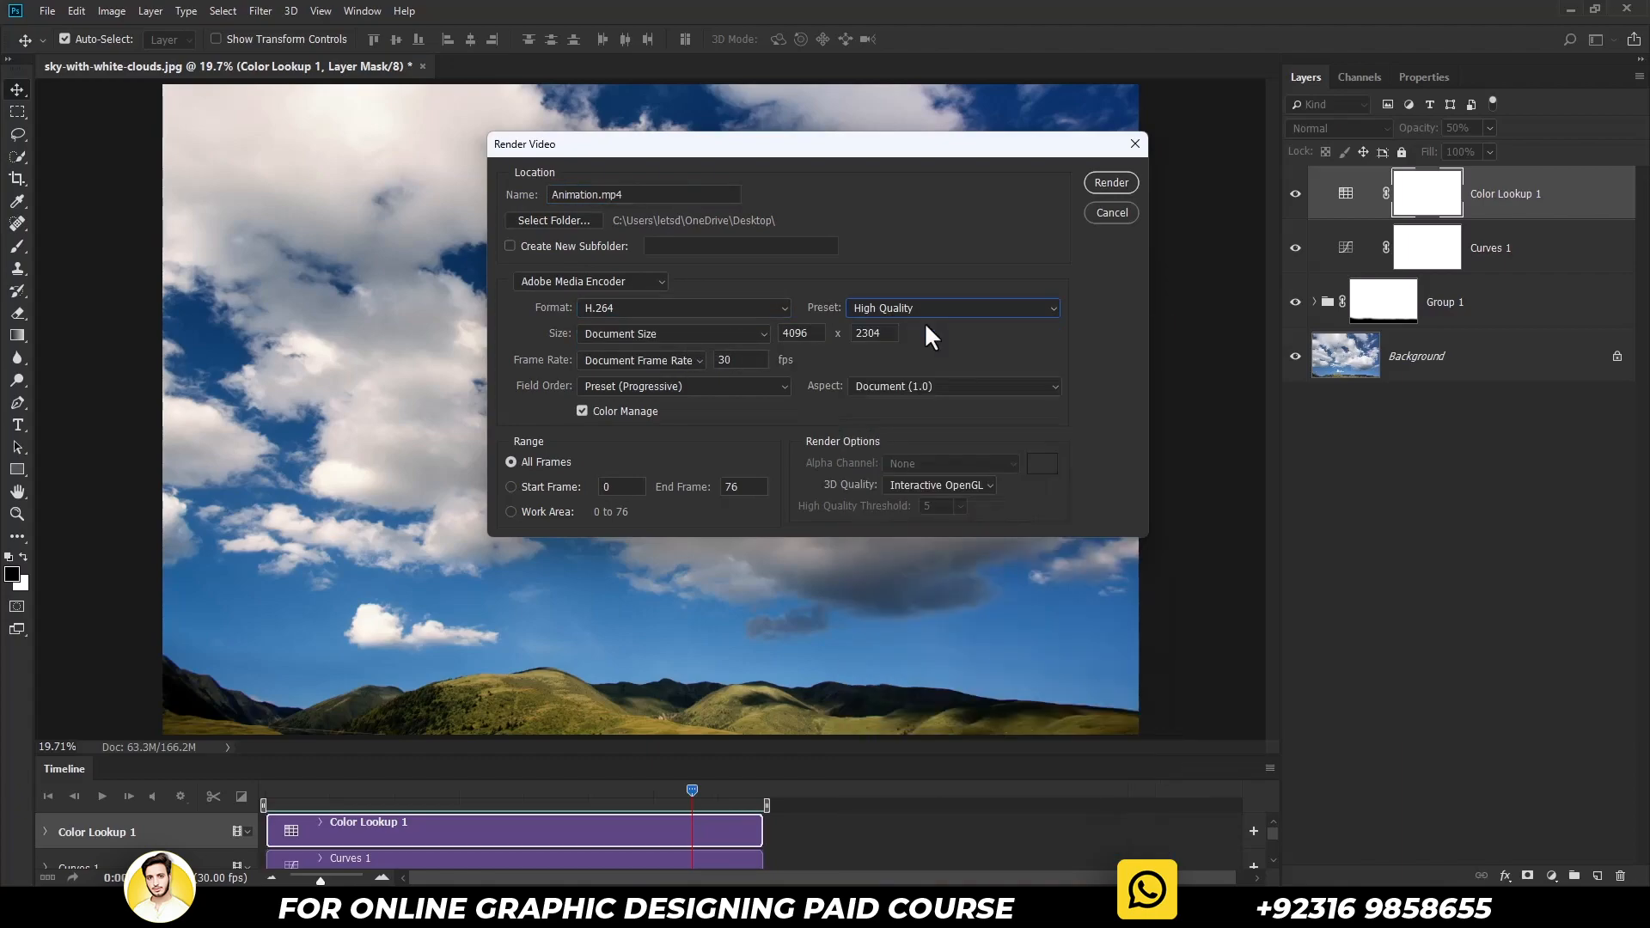
Render the video at HDTV 1080p size and 60 fps, replacing the existing Animation.mp4.
click(715, 338)
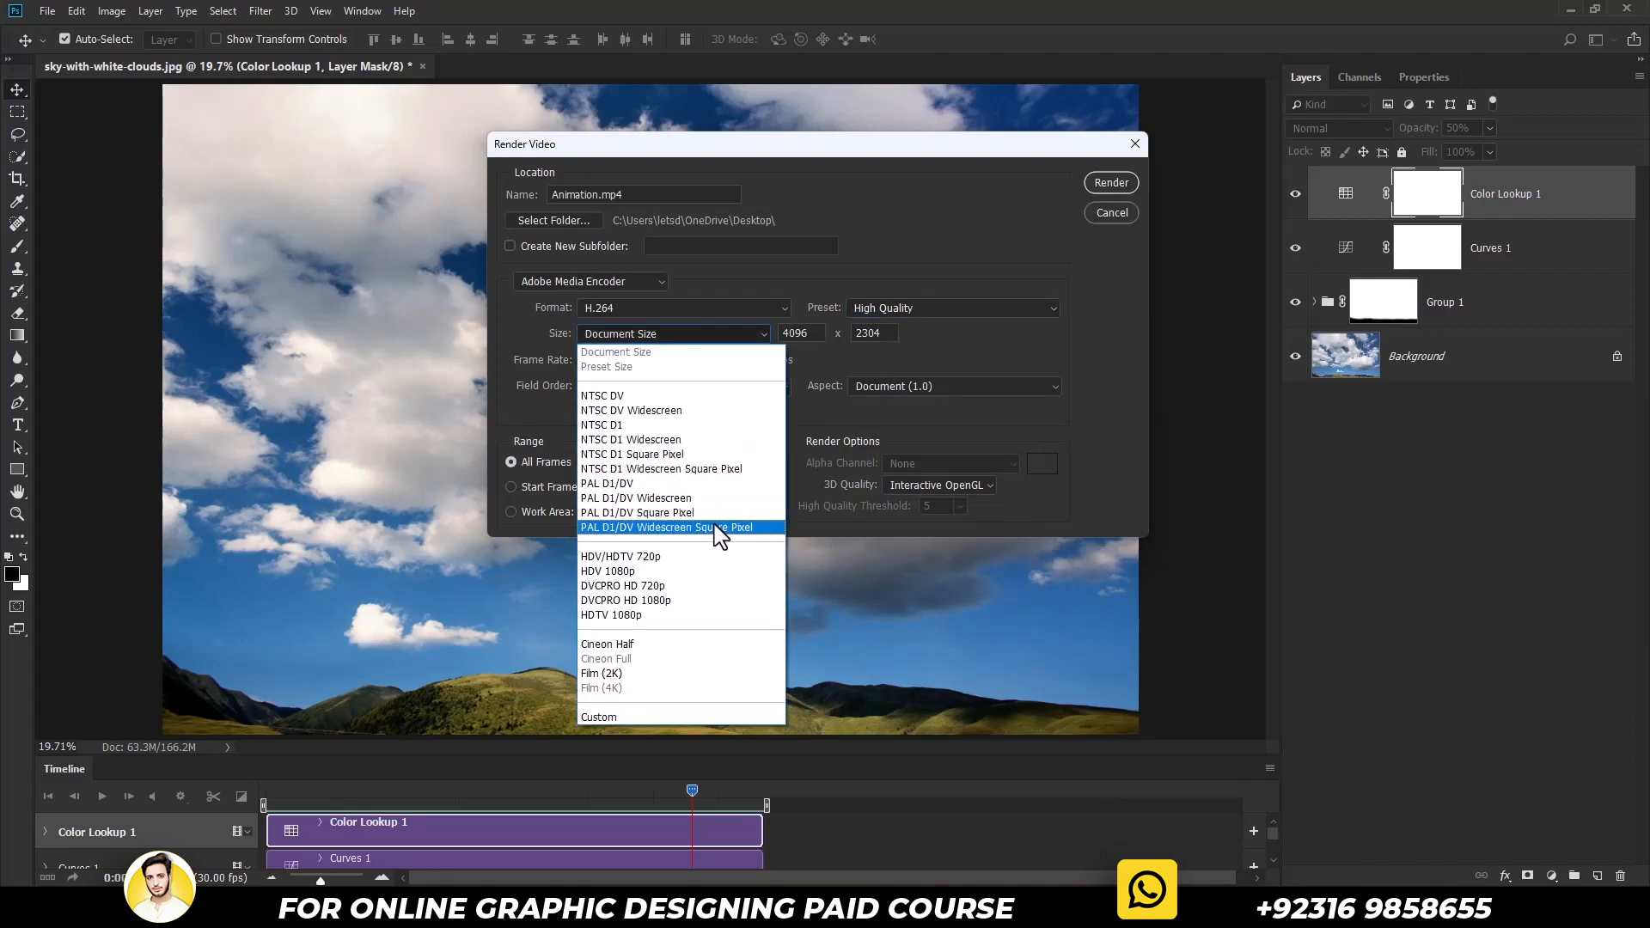
click(708, 613)
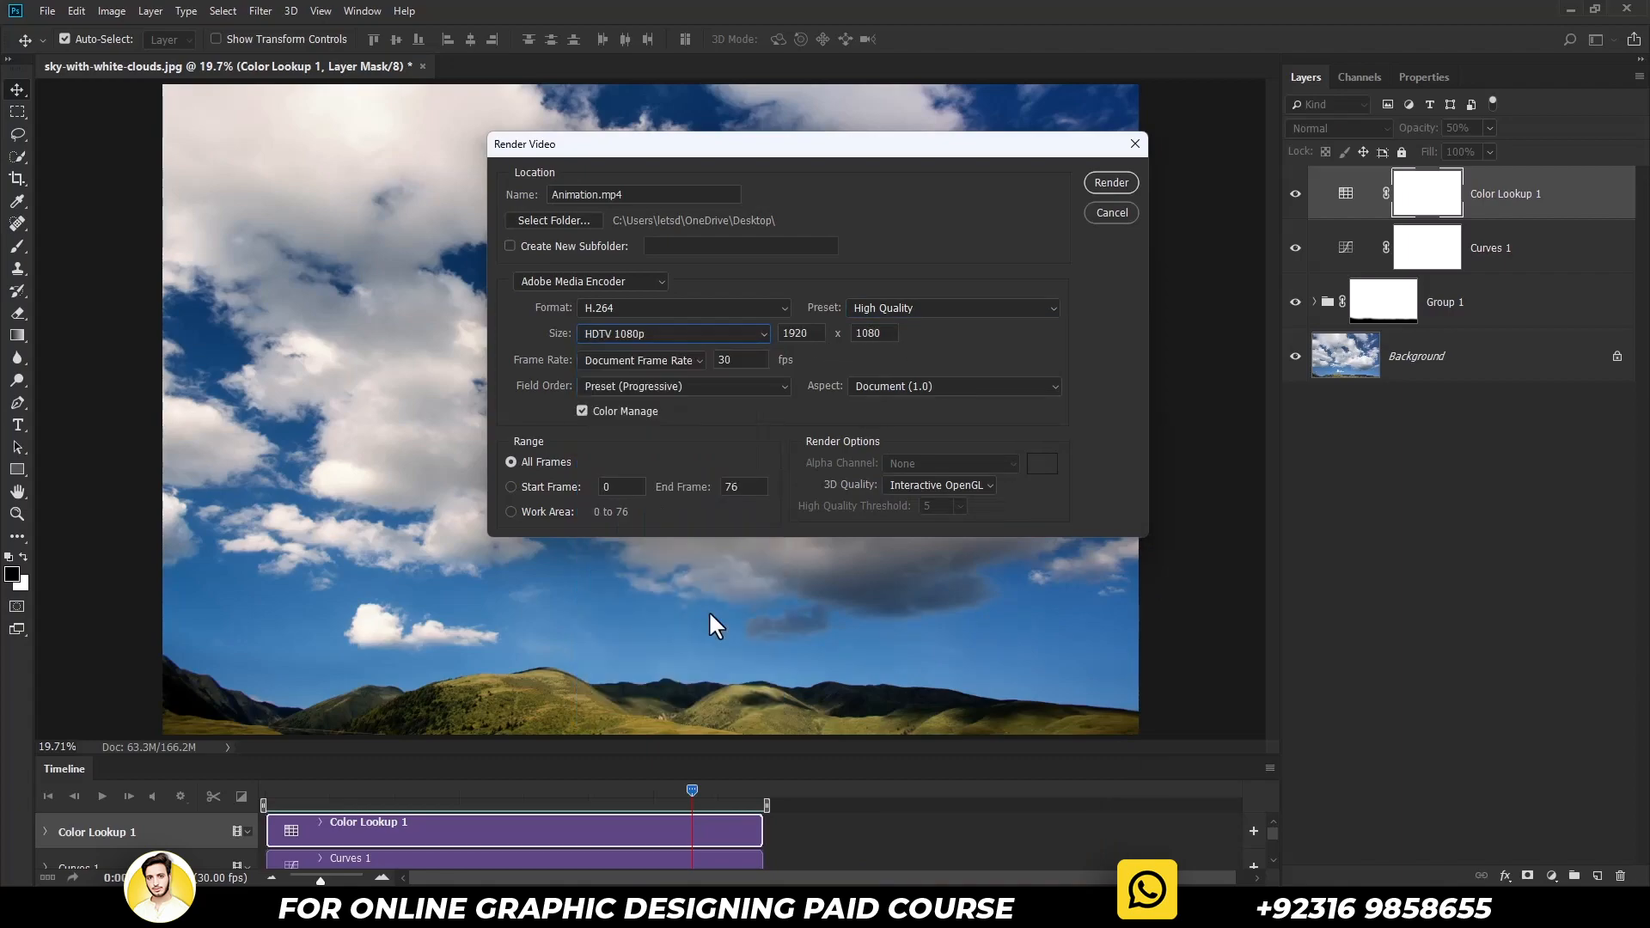
click(679, 371)
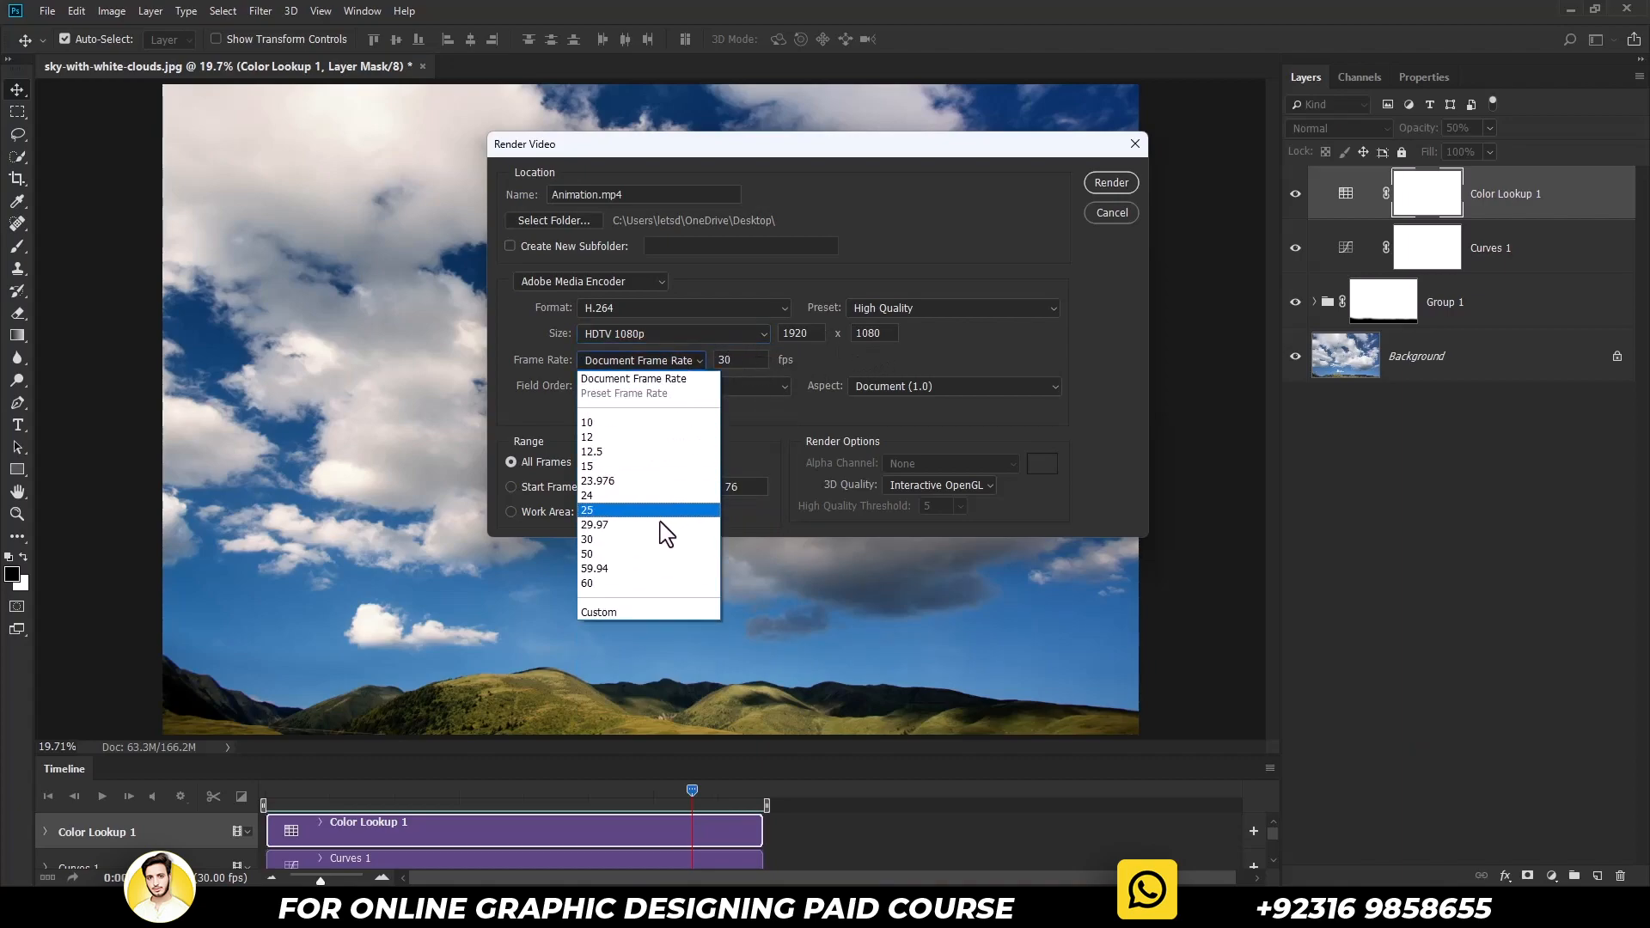
click(661, 584)
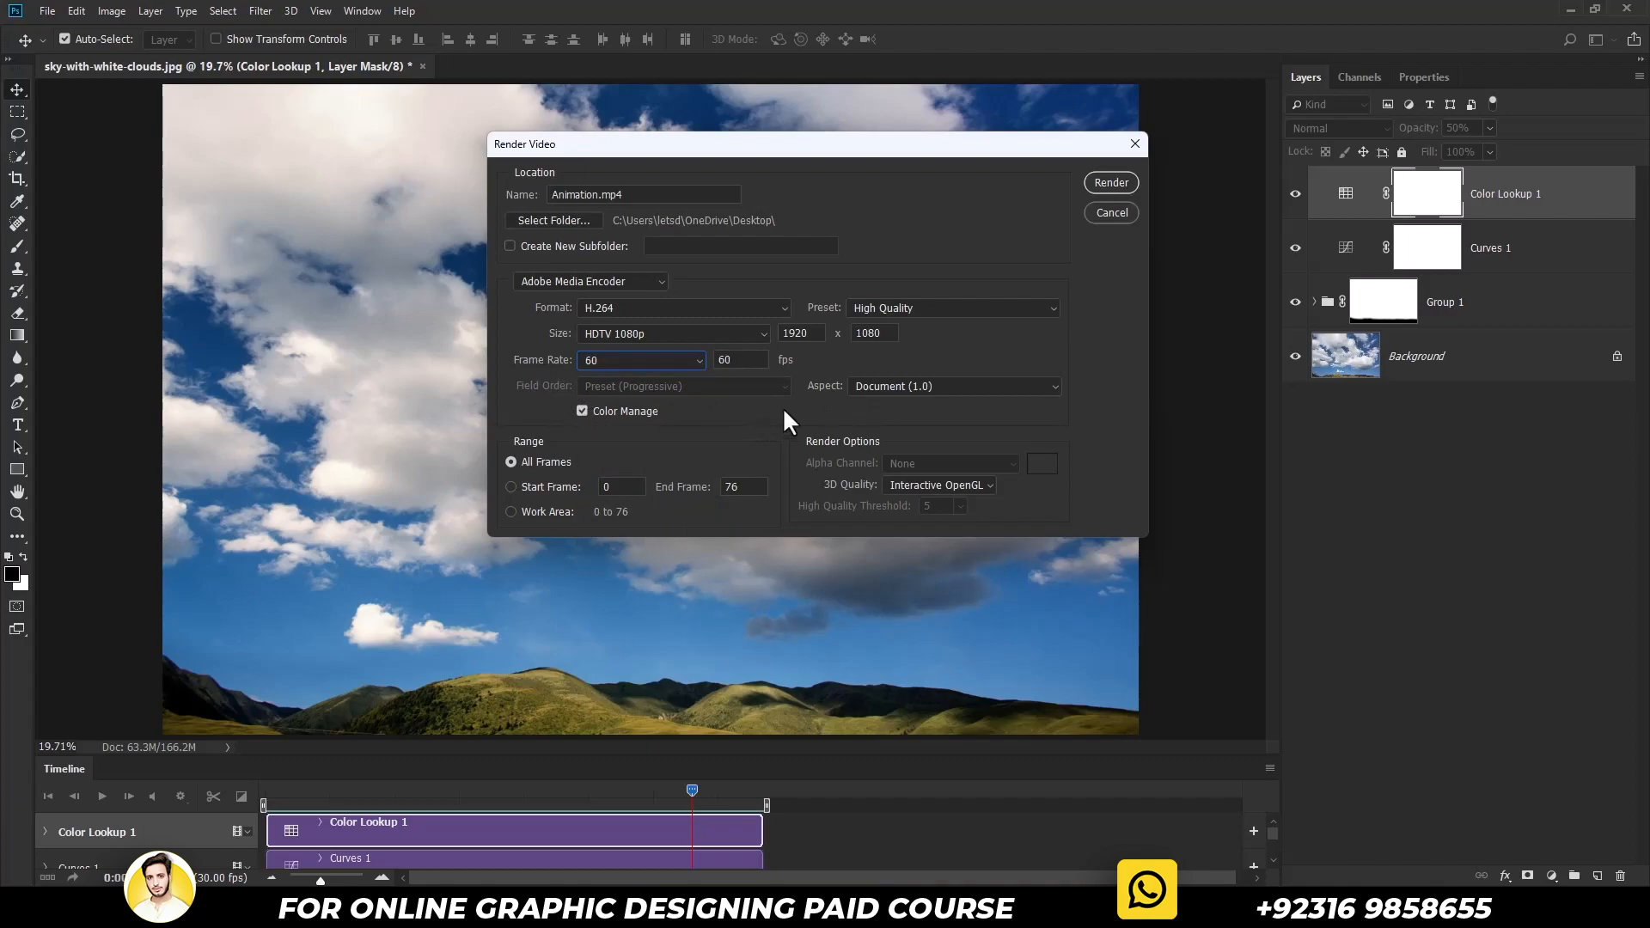
click(1098, 180)
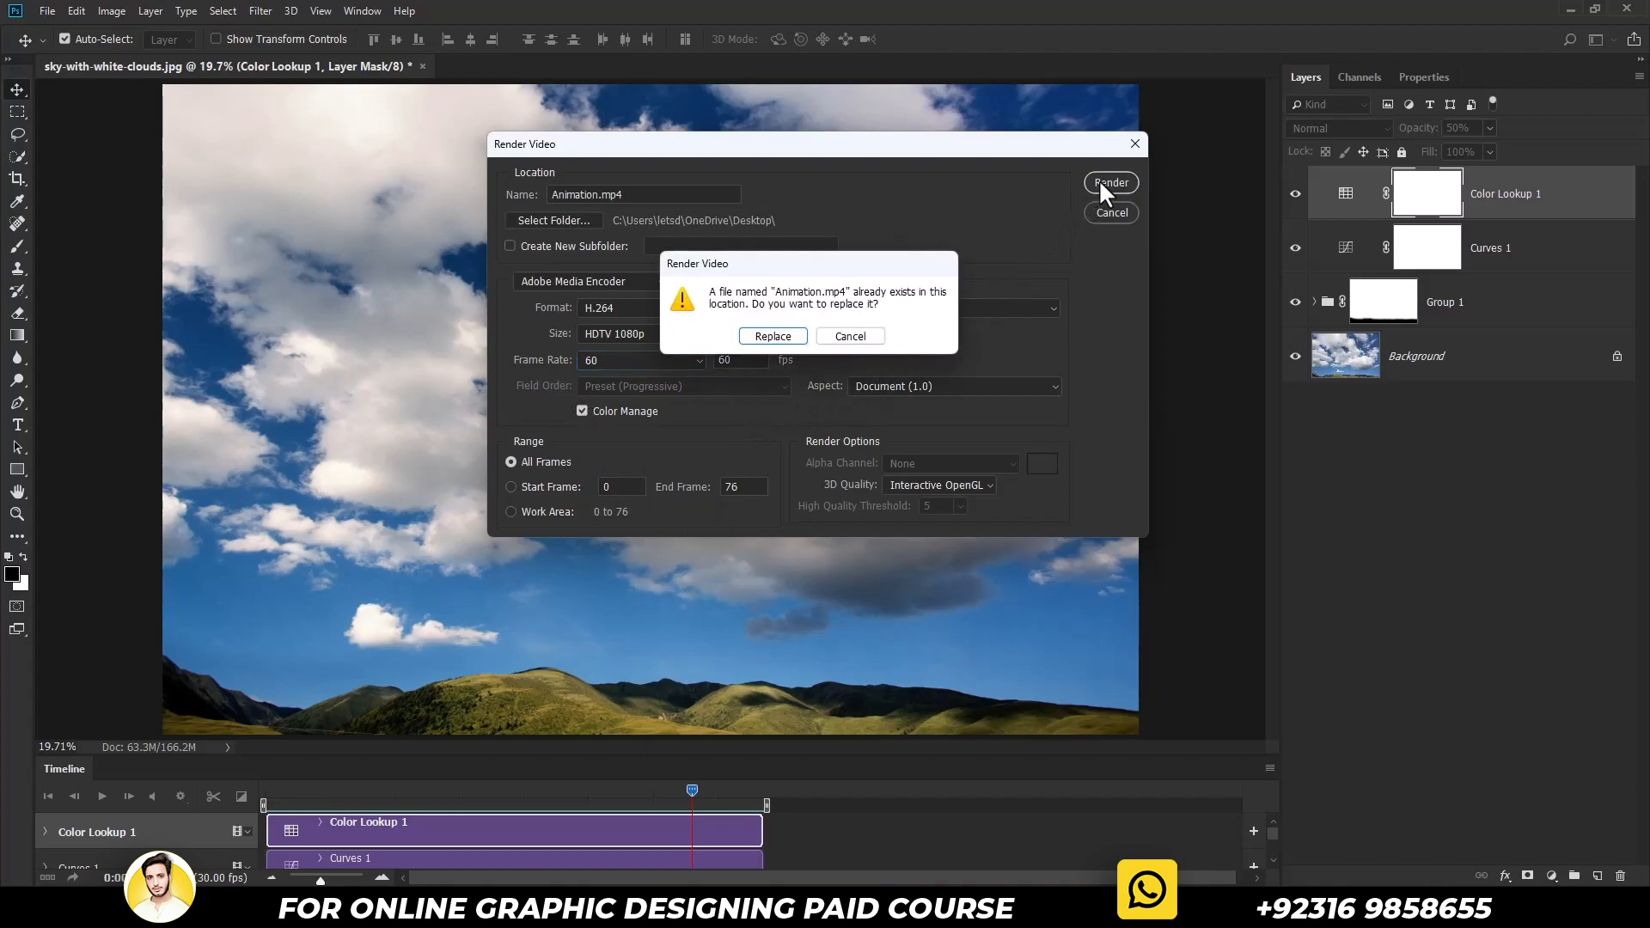
click(776, 337)
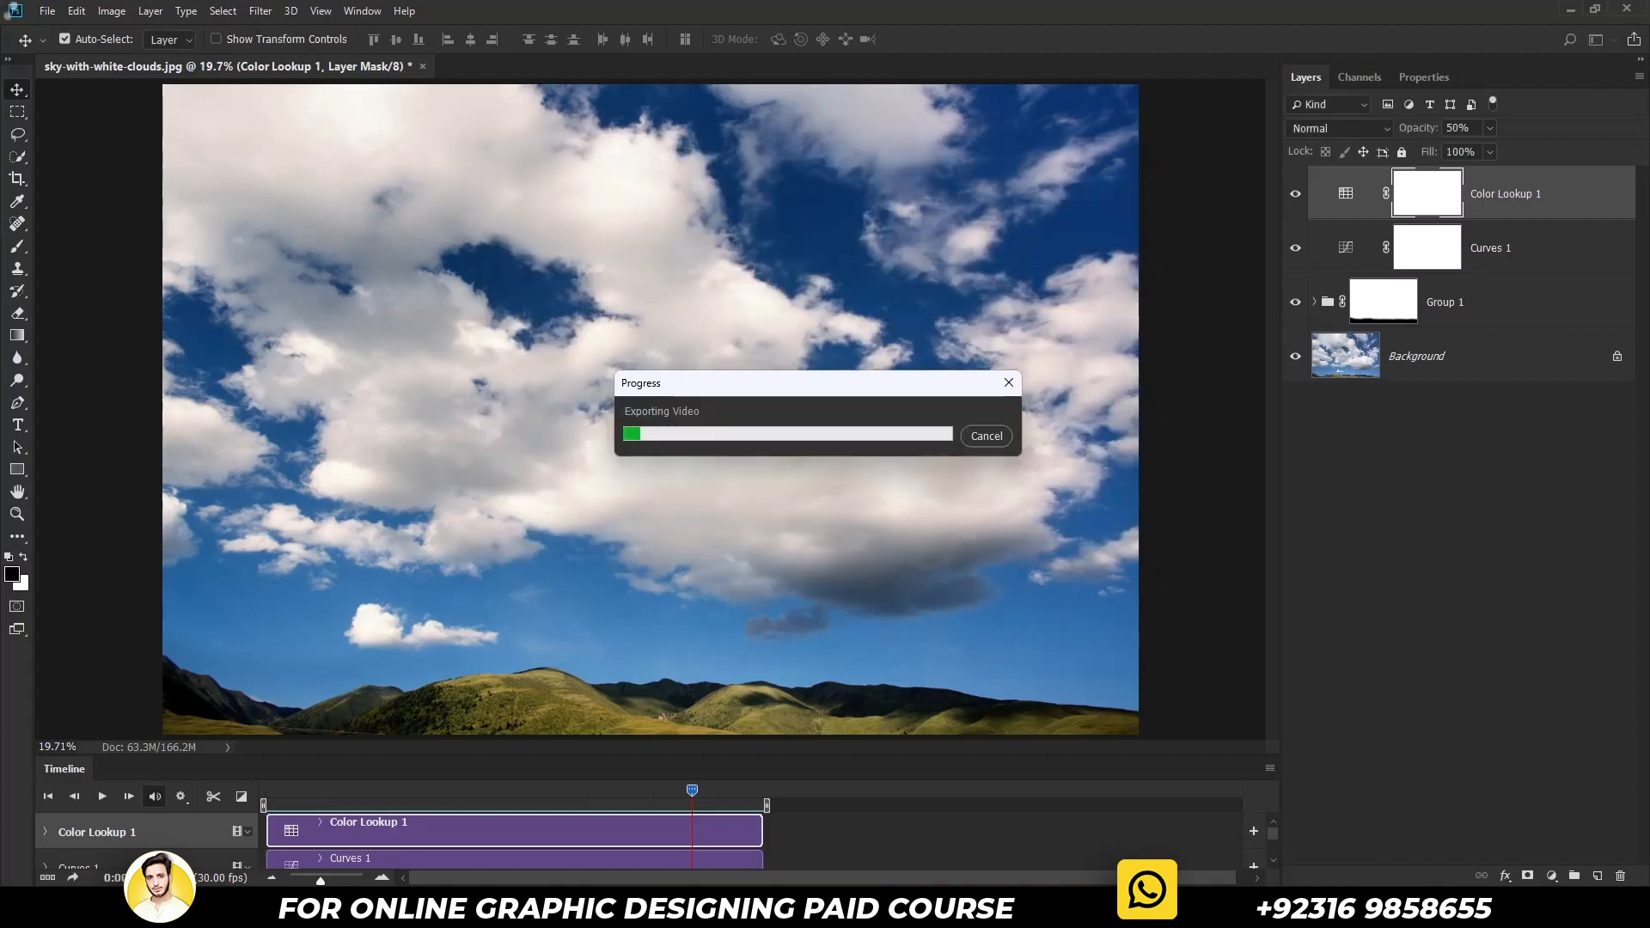